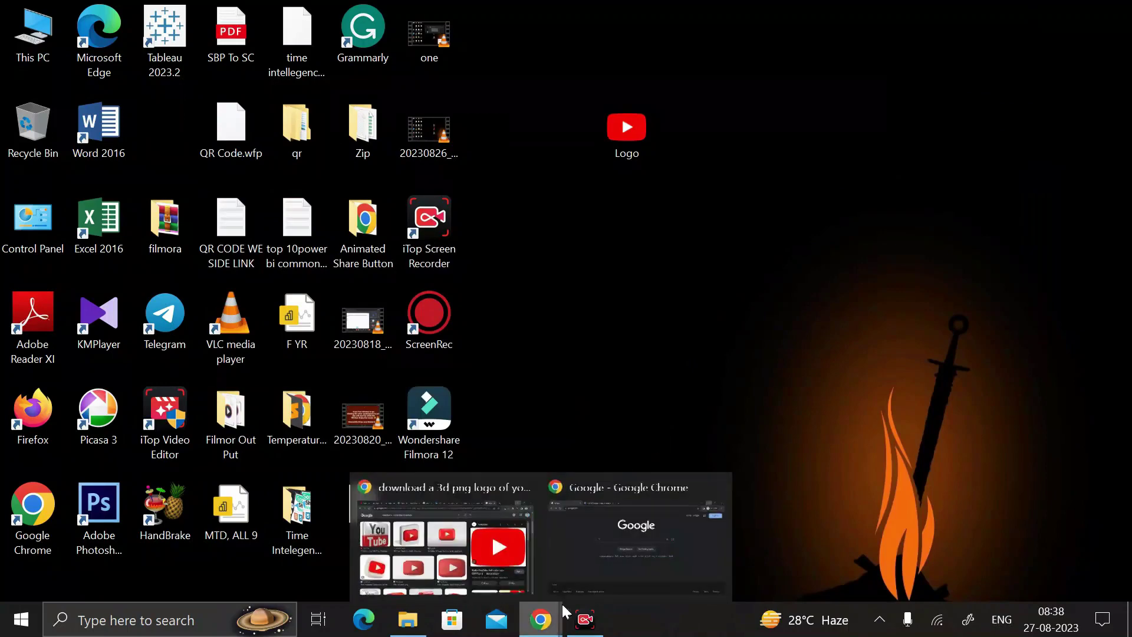
- Switch to Chrome, search Google for "free ai kit" and open the FreeAiKit website from the results
{"action": "left_click", "coordinate": [540, 619]}
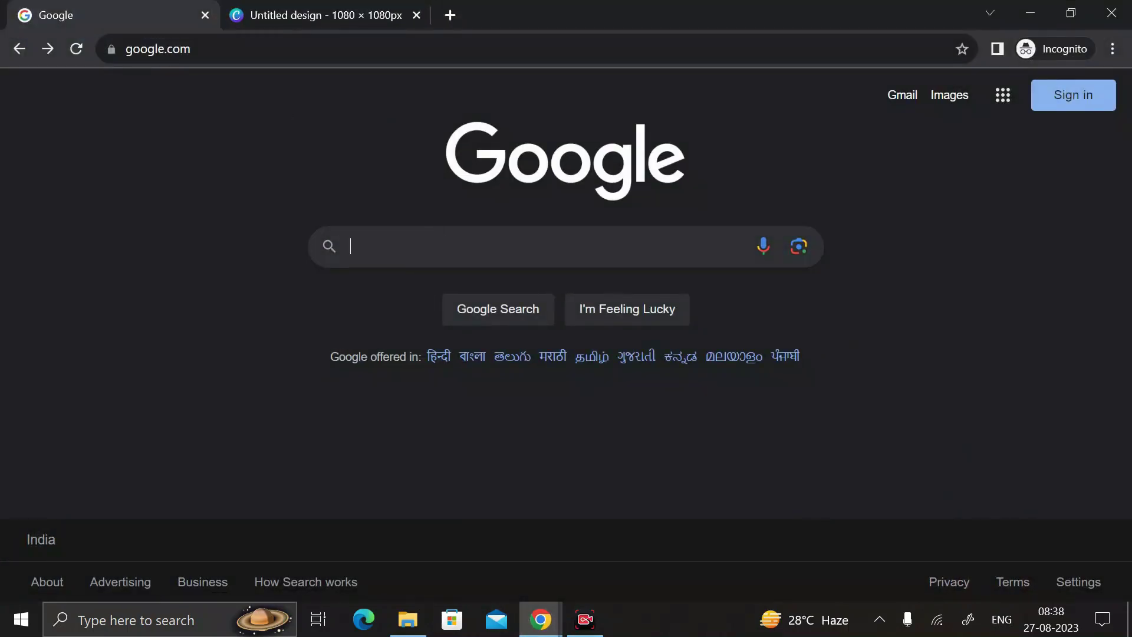
{"action": "type", "text": "free ai kit"}
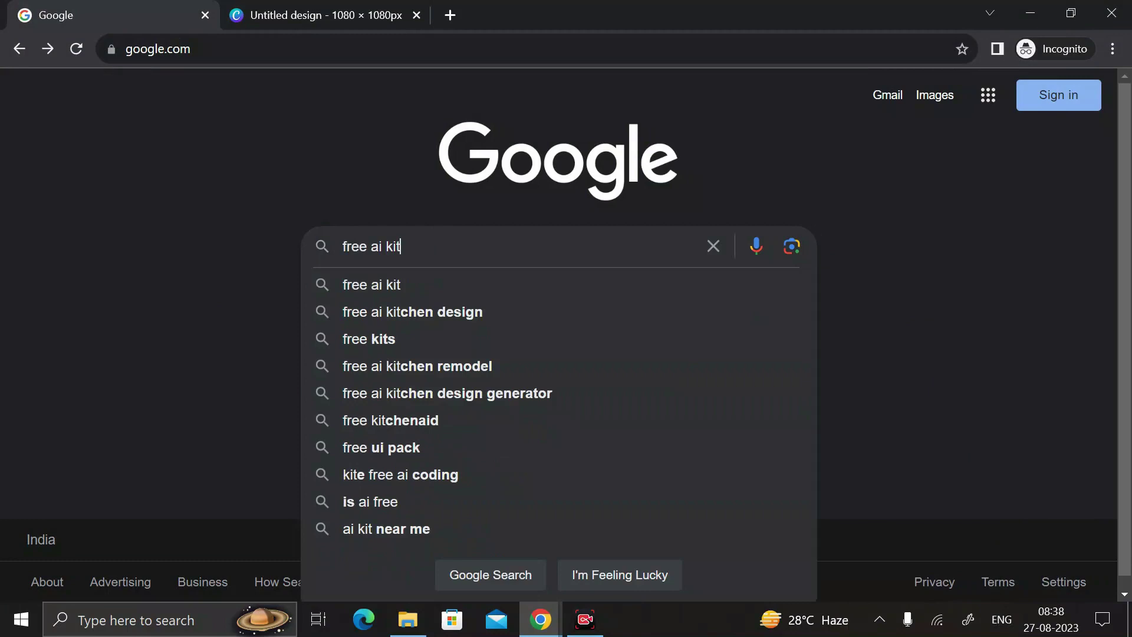
{"action": "key", "text": "Return"}
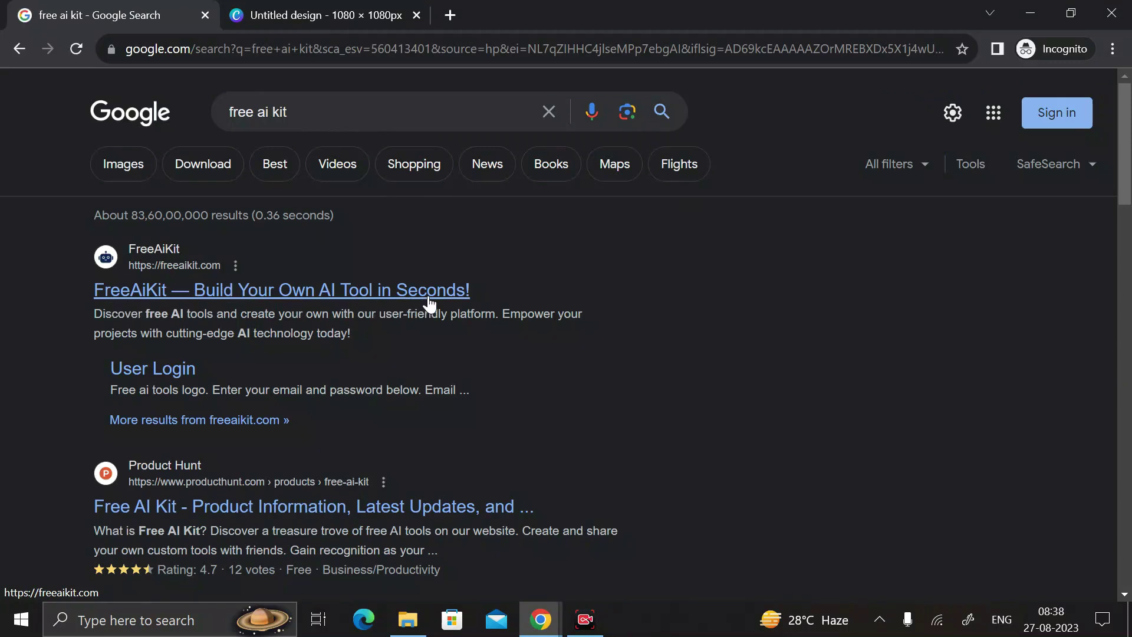
{"action": "left_click", "coordinate": [267, 299]}
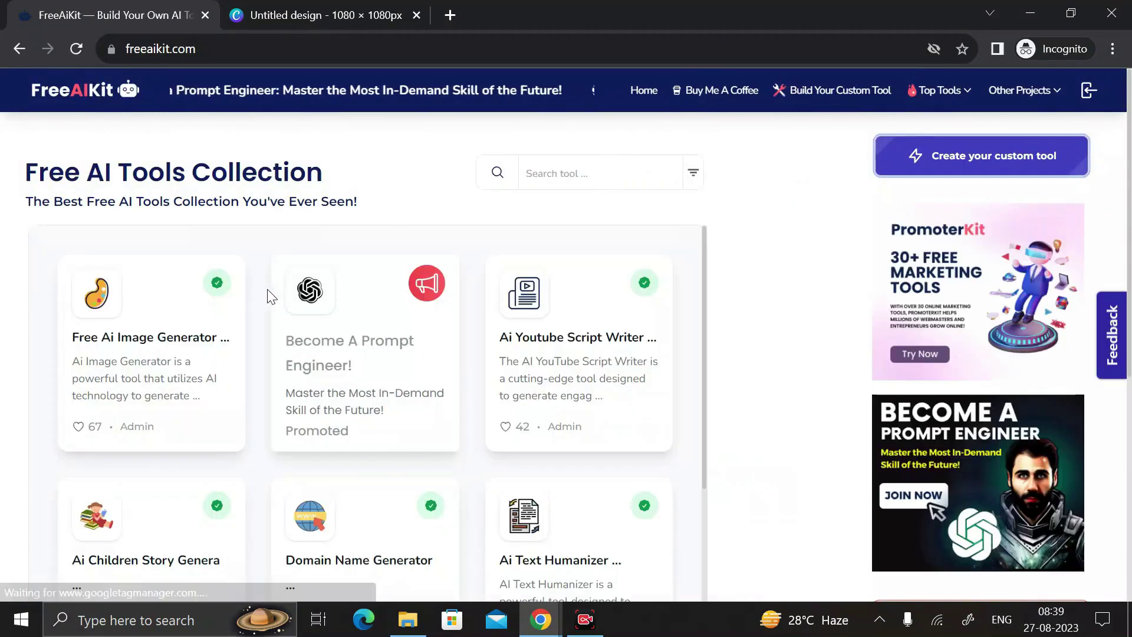
{"action": "scroll", "coordinate": [791, 306], "scroll_direction": "down", "scroll_amount": 6}
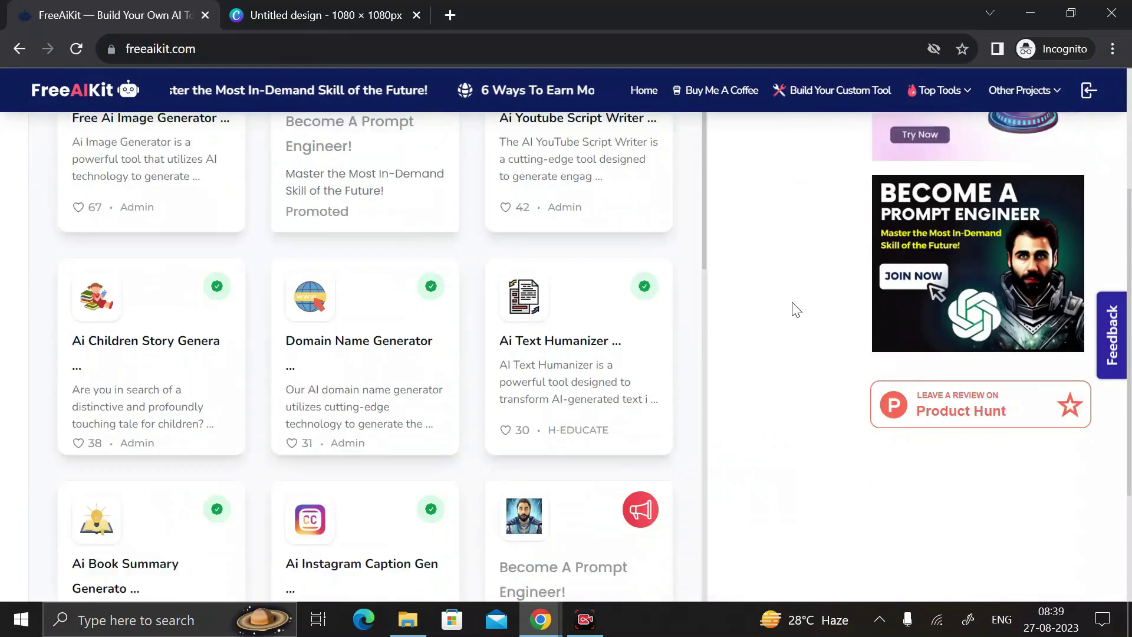
{"action": "scroll", "coordinate": [791, 305], "scroll_direction": "up", "scroll_amount": 6}
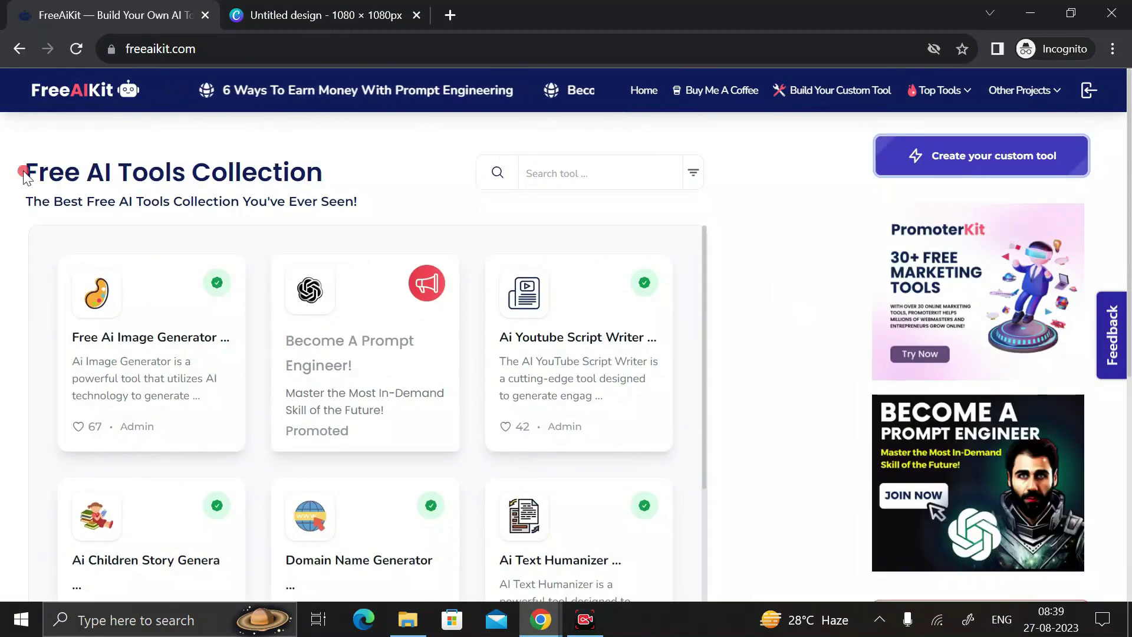
{"action": "left_click_drag", "start_coordinate": [26, 171], "coordinate": [189, 172]}
{"action": "left_click", "coordinate": [349, 184]}
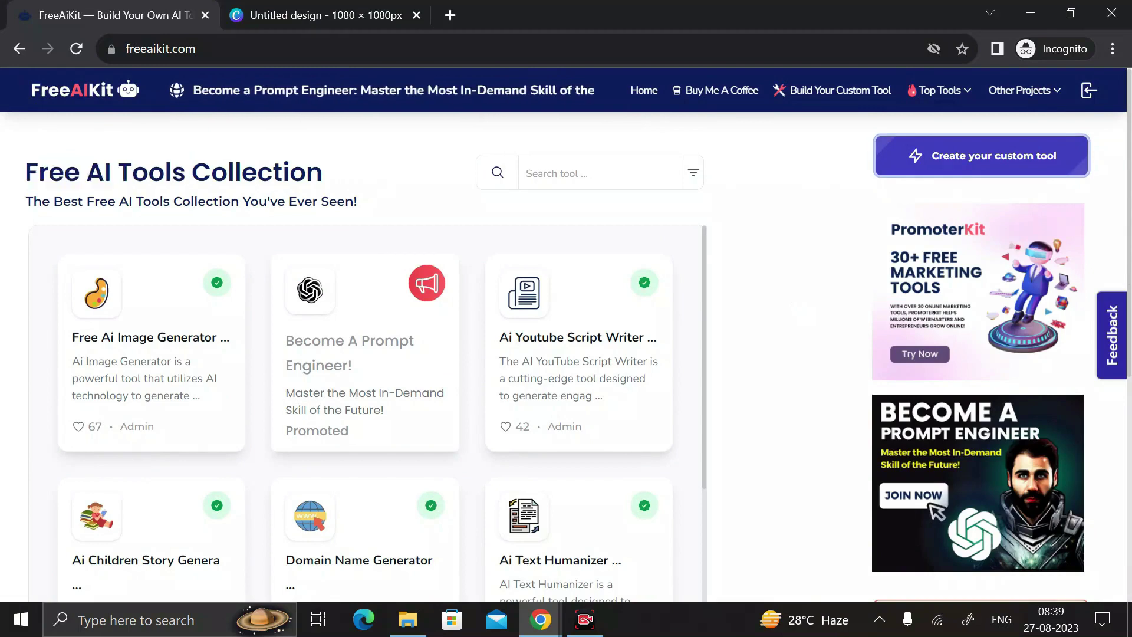
- Start creating a custom tool and sign in through Google with the account's e-mail address
{"action": "left_click", "coordinate": [963, 171]}
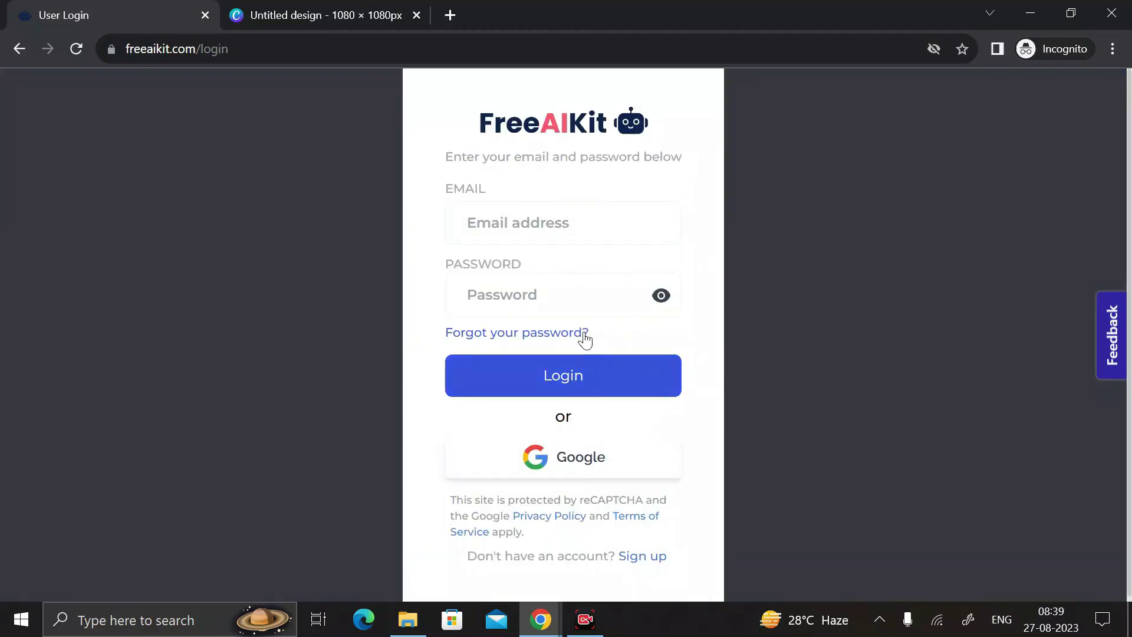
{"action": "left_click", "coordinate": [571, 465]}
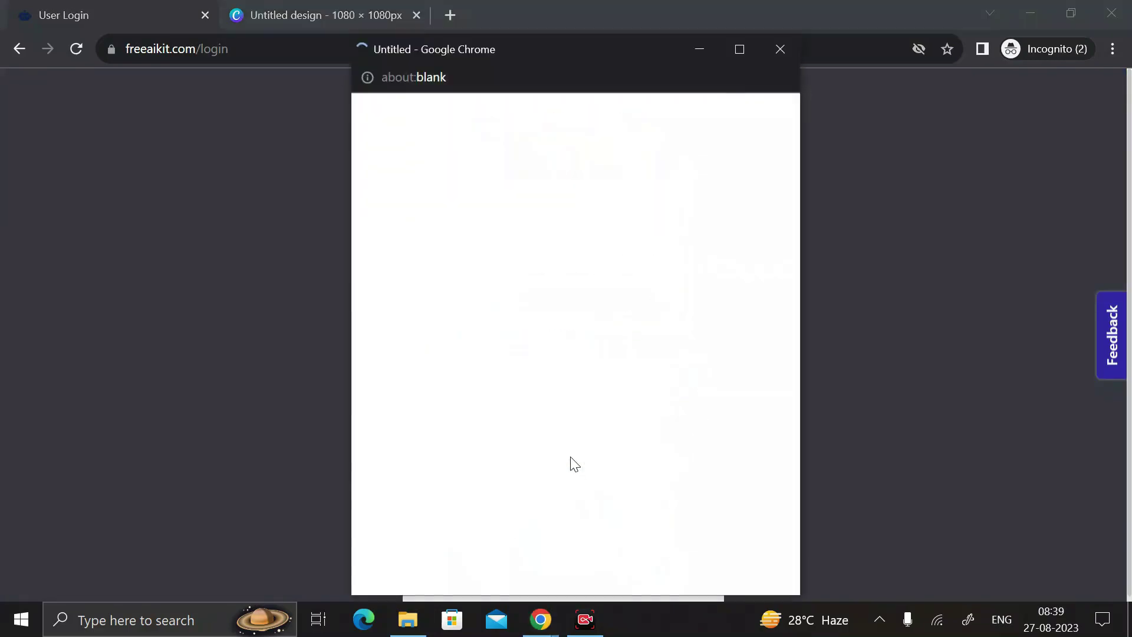
{"action": "key", "text": "ctrl+v"}
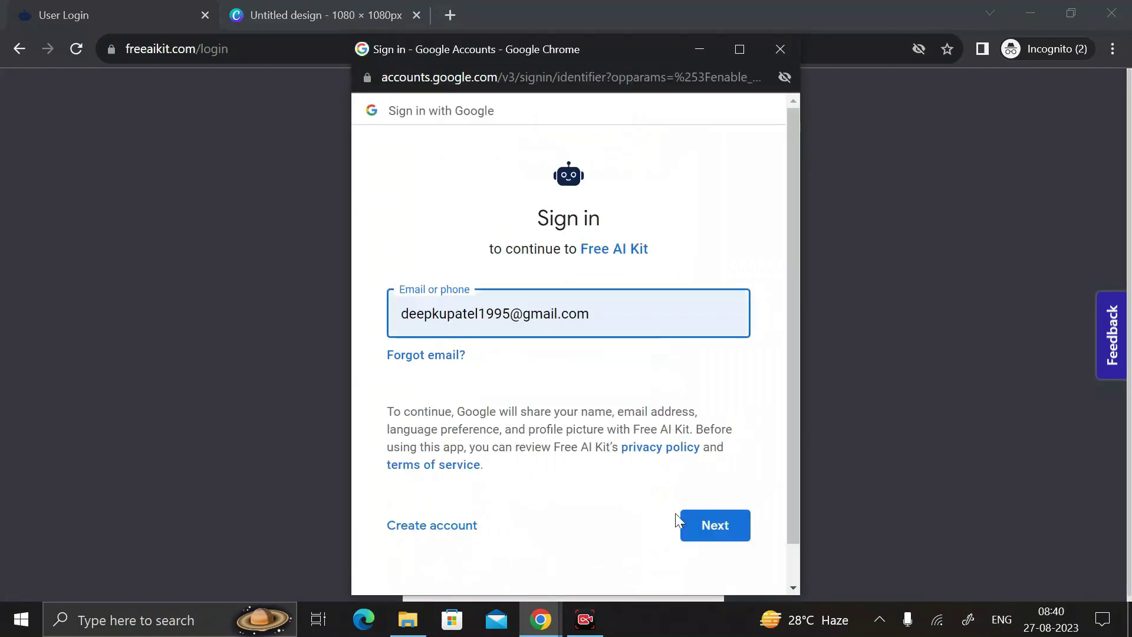
{"action": "left_click", "coordinate": [716, 525]}
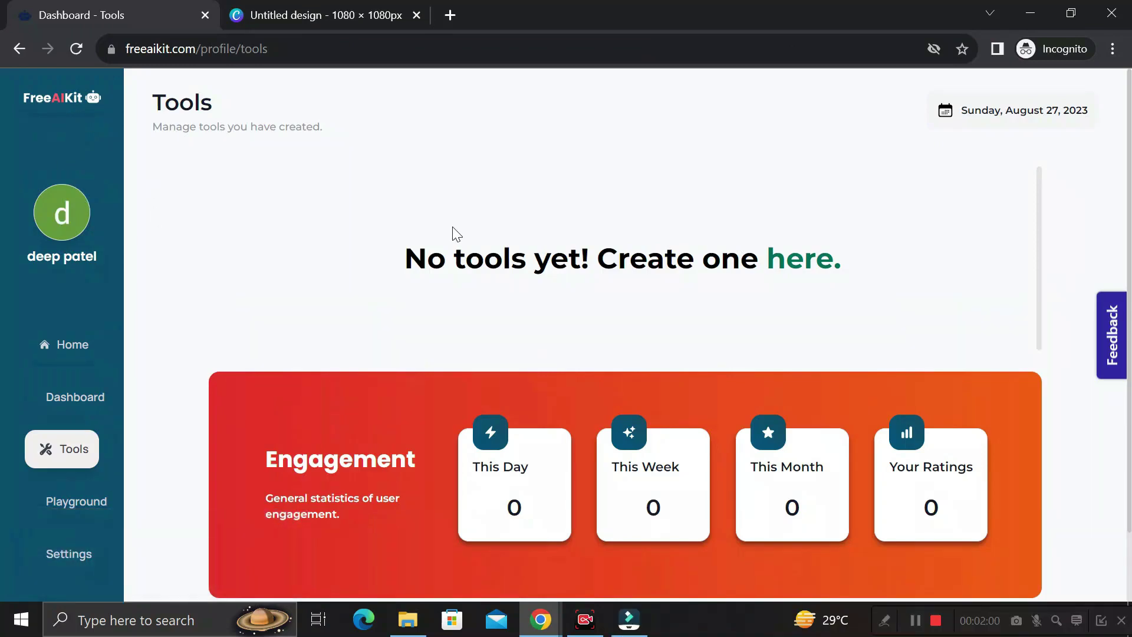
{"action": "scroll", "coordinate": [388, 275], "scroll_direction": "down", "scroll_amount": 1}
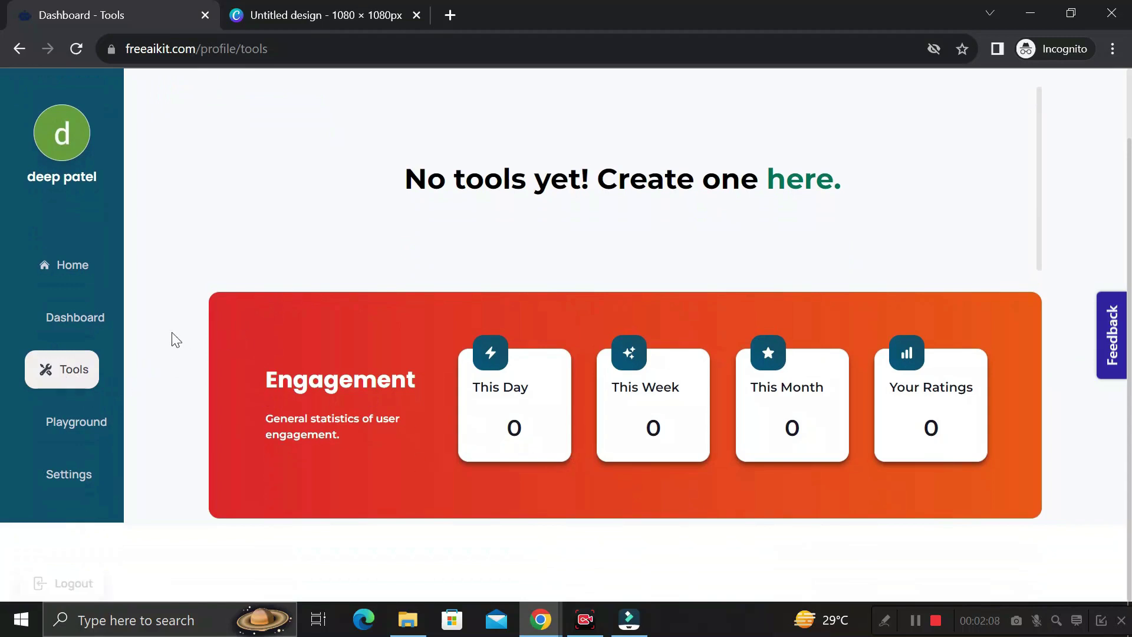
{"action": "left_click", "coordinate": [409, 190]}
{"action": "left_click_drag", "start_coordinate": [409, 190], "coordinate": [580, 190]}
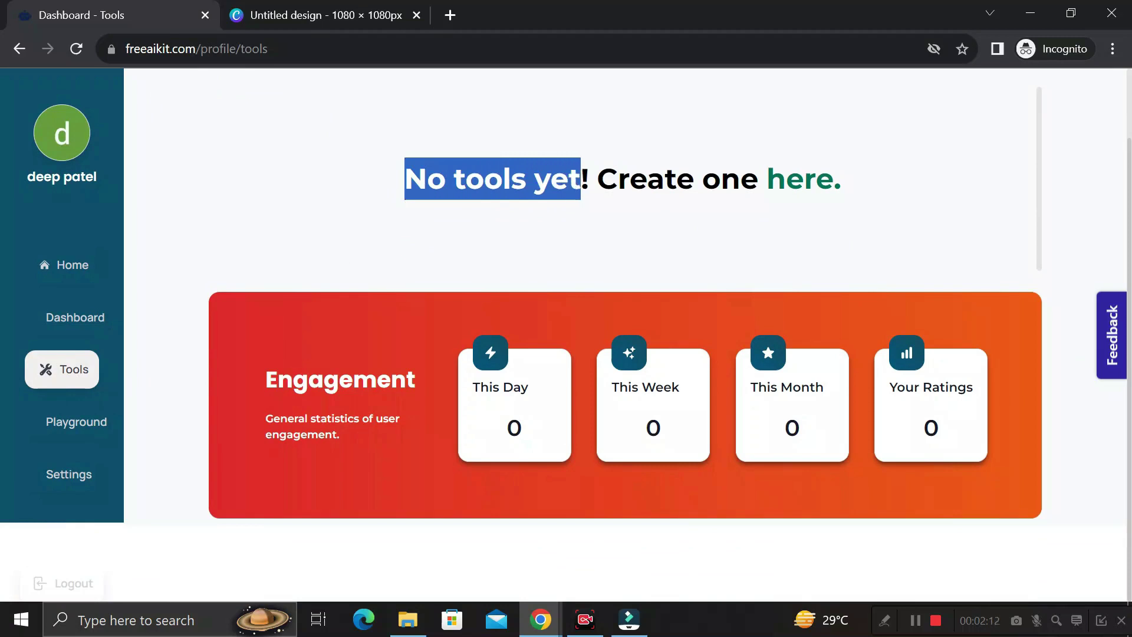
{"action": "left_click", "coordinate": [402, 199]}
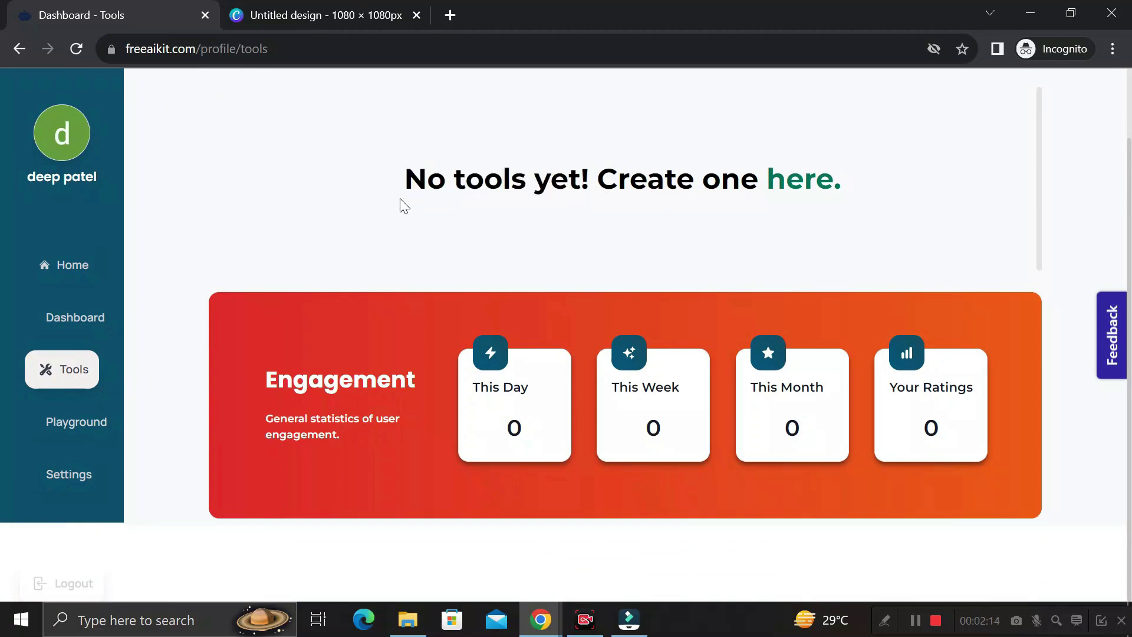
{"action": "left_click_drag", "start_coordinate": [402, 199], "coordinate": [584, 199]}
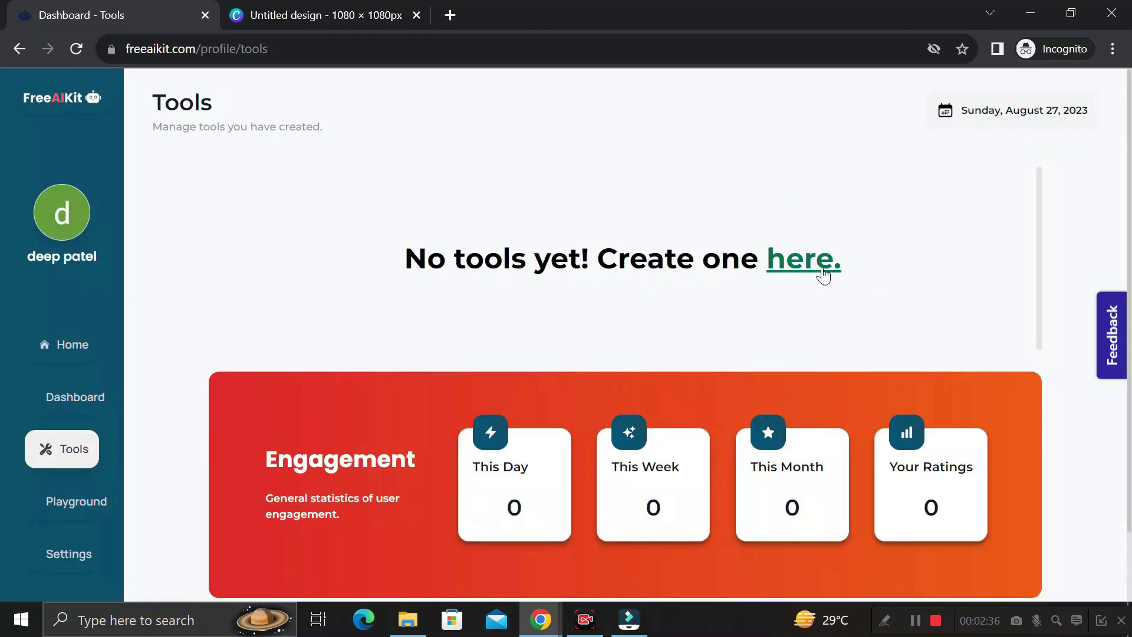
- Open the Playground page for creating a custom tool and look over its form fields
{"action": "left_click", "coordinate": [71, 506]}
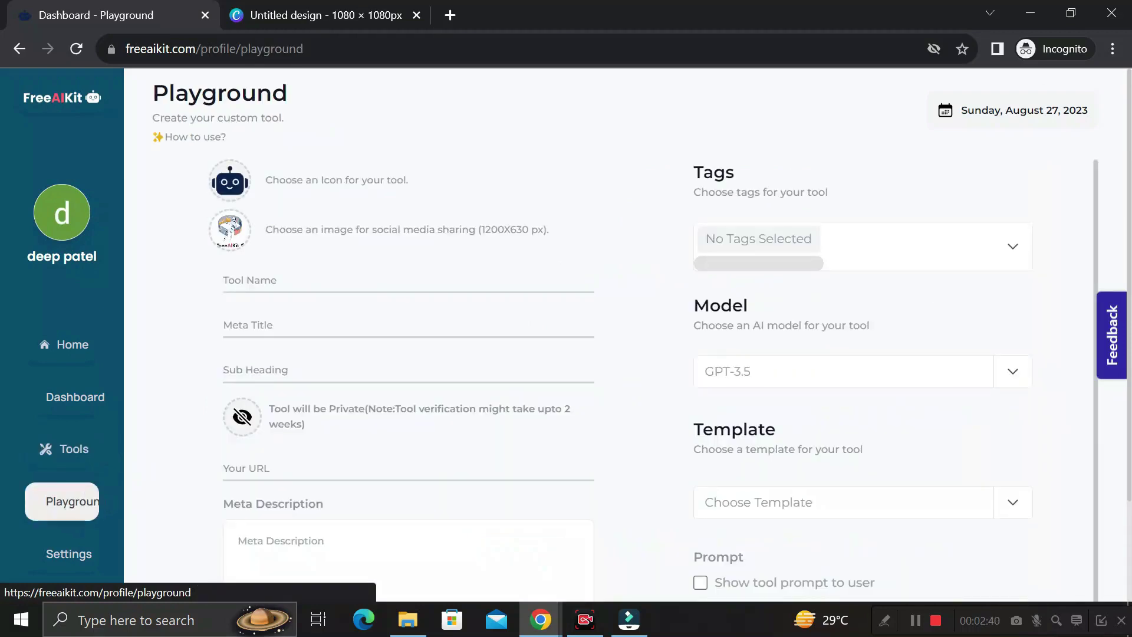
{"action": "scroll", "coordinate": [625, 318], "scroll_direction": "down", "scroll_amount": 1}
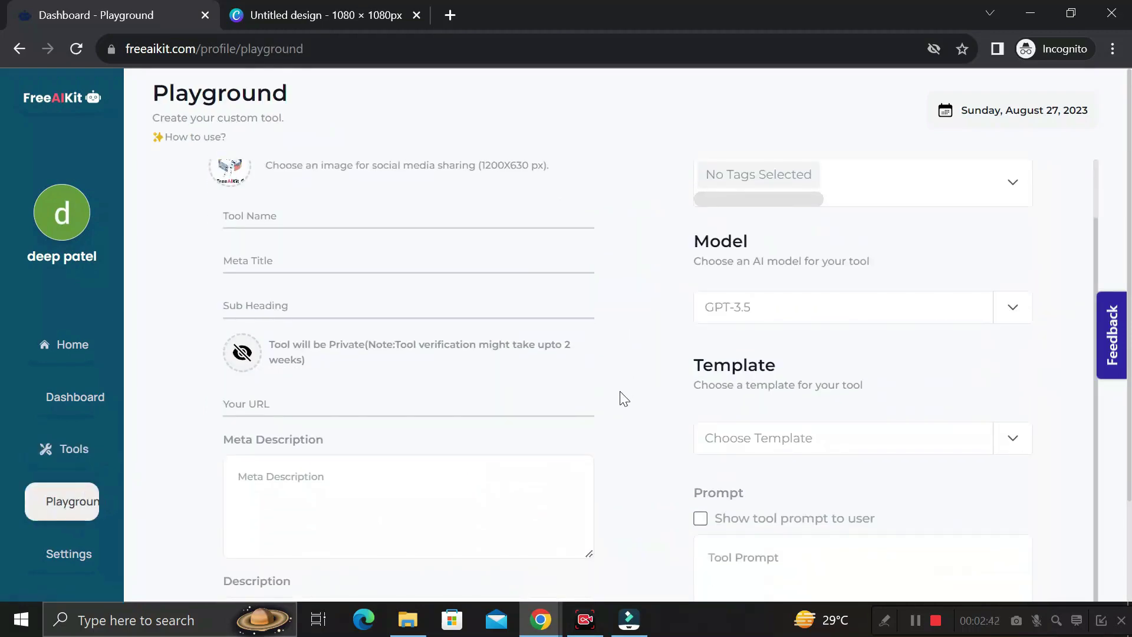
{"action": "scroll", "coordinate": [623, 398], "scroll_direction": "up", "scroll_amount": 1}
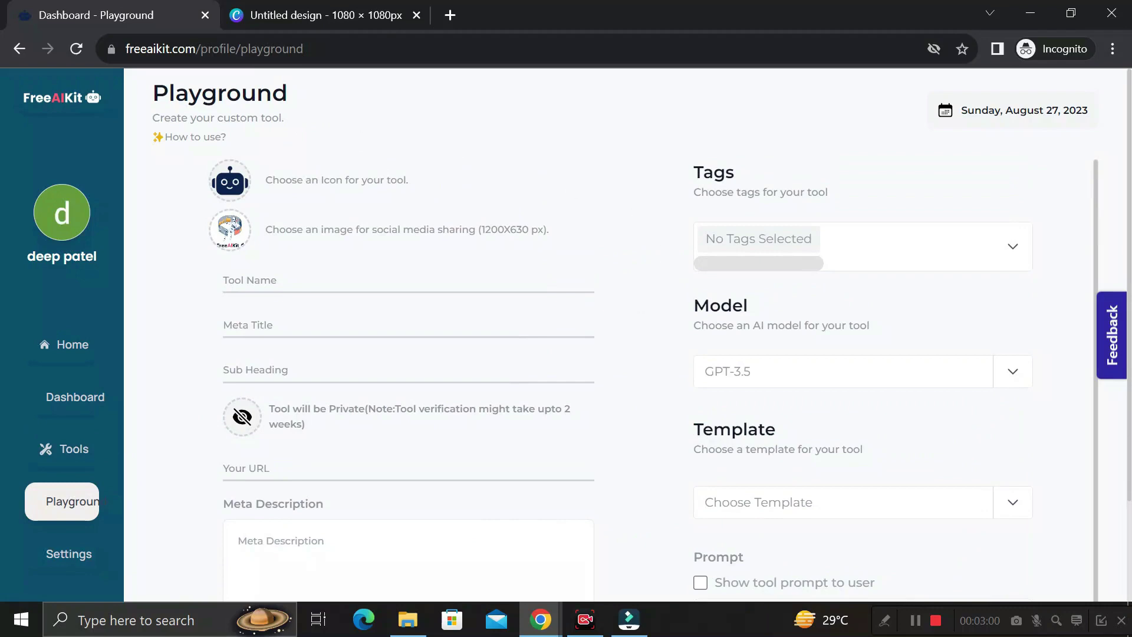
{"action": "left_click_drag", "start_coordinate": [152, 117], "coordinate": [288, 122]}
{"action": "left_click", "coordinate": [635, 250]}
{"action": "left_click", "coordinate": [278, 182]}
{"action": "left_click_drag", "start_coordinate": [278, 183], "coordinate": [403, 181]}
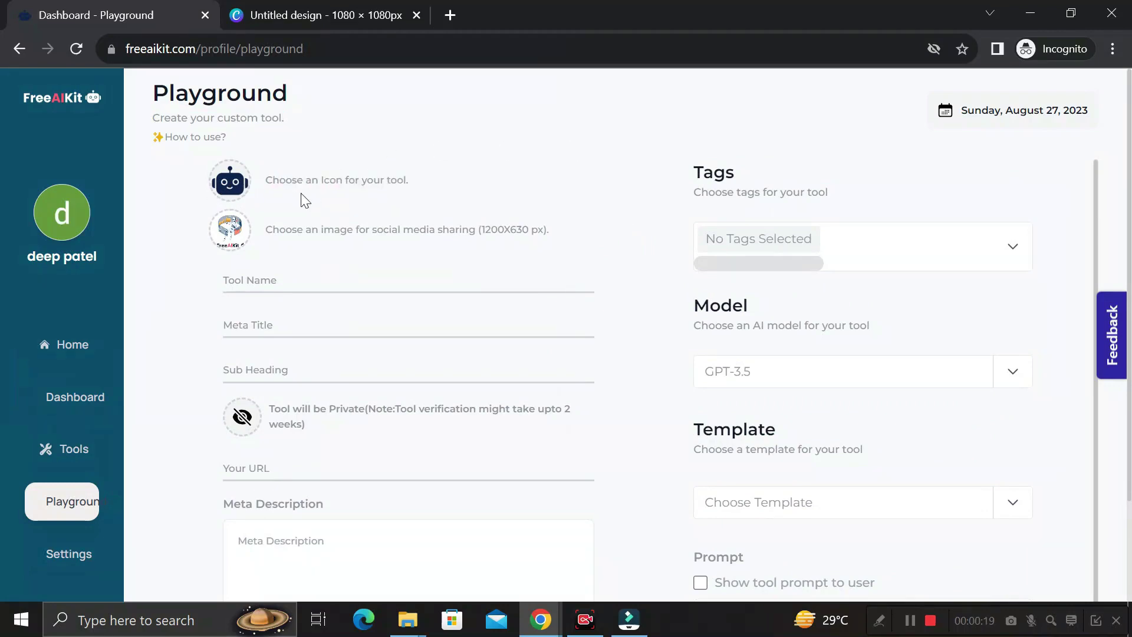
- Set the custom tool's icon to the Logo image from the Desktop folder
{"action": "left_click", "coordinate": [230, 185]}
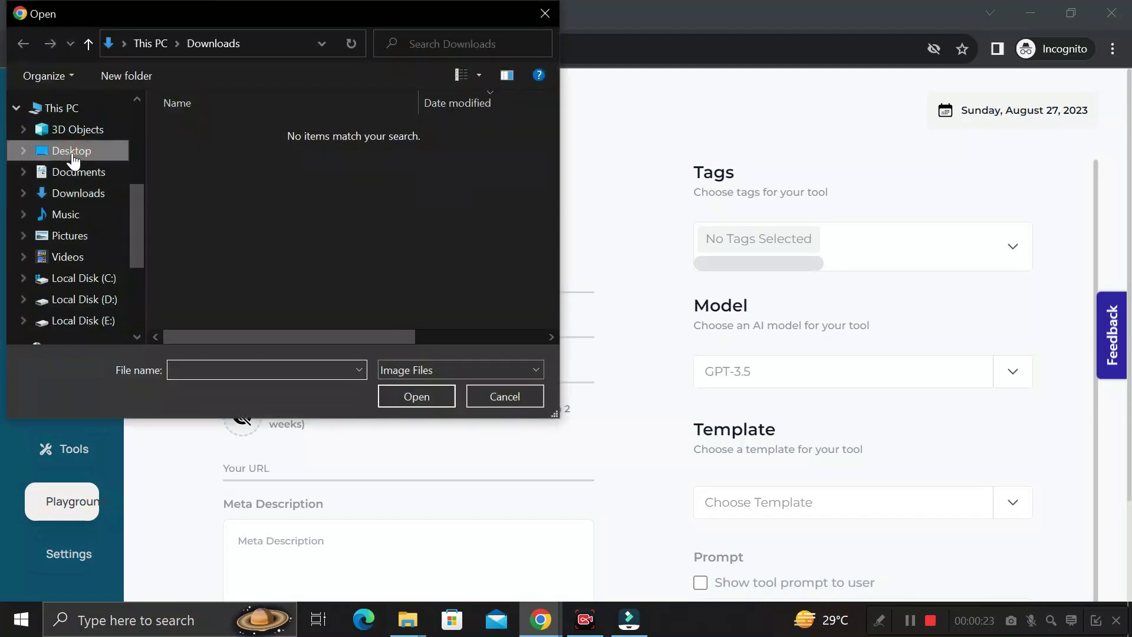
{"action": "left_click", "coordinate": [71, 152]}
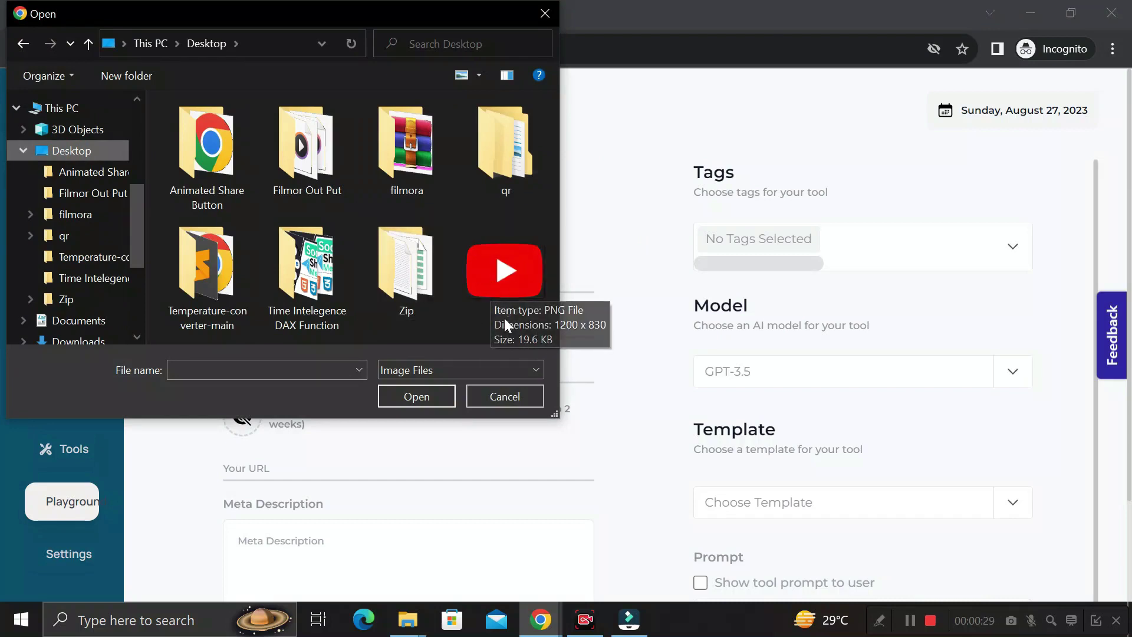
{"action": "left_click", "coordinate": [509, 272]}
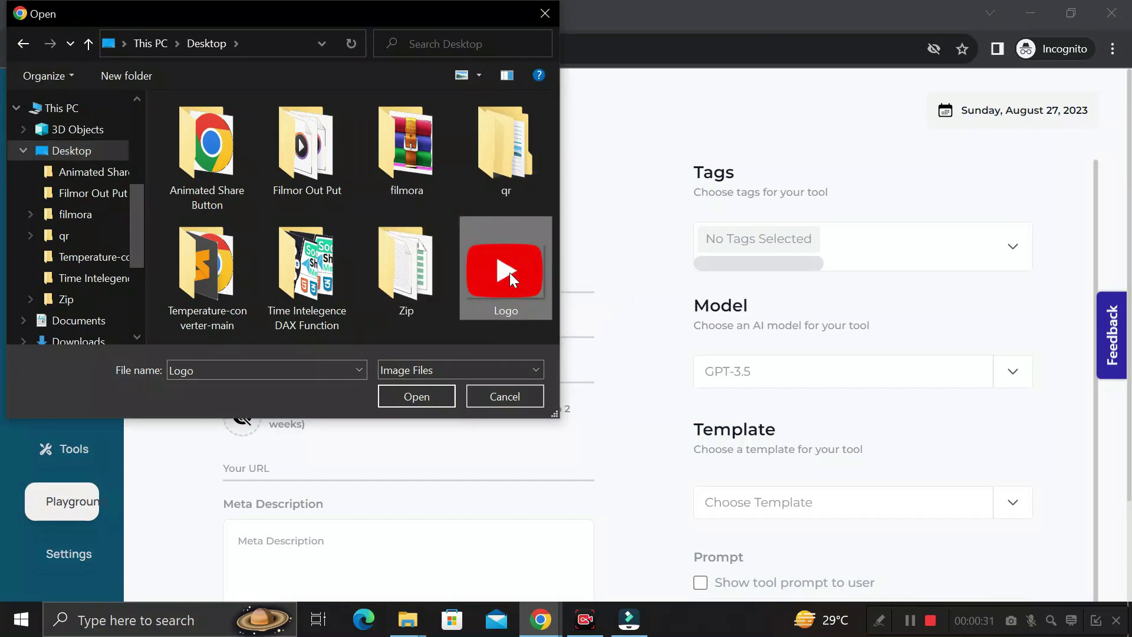
{"action": "left_click", "coordinate": [430, 392]}
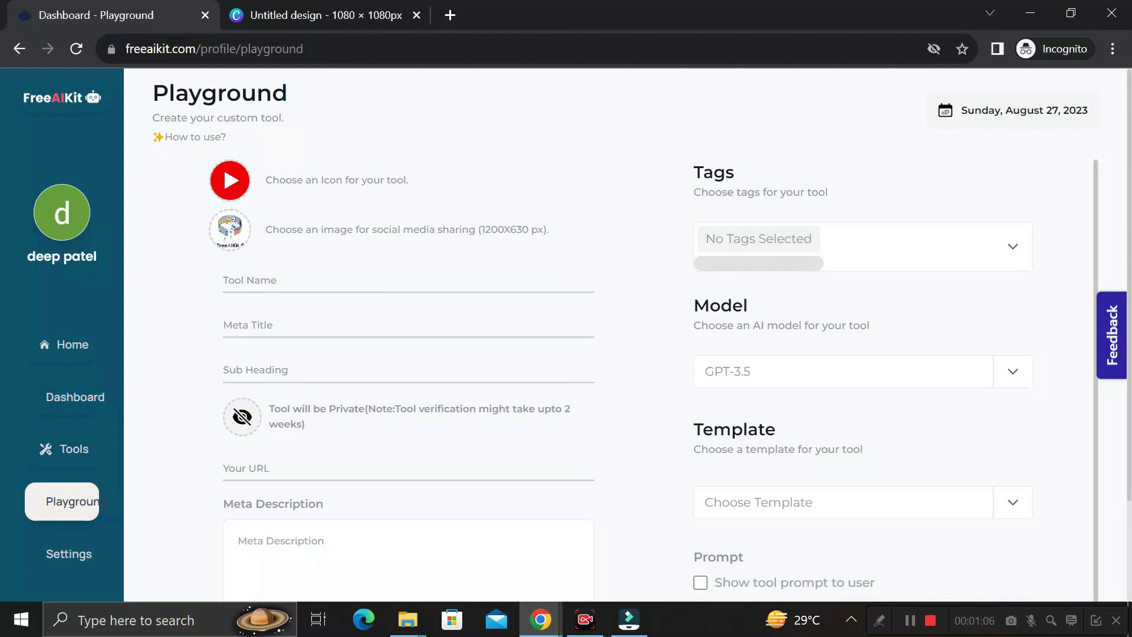
- Switch to the Canva design and apply the gold "Mf Beauty Makeup" logo template to the blank page
{"action": "left_click", "coordinate": [306, 13]}
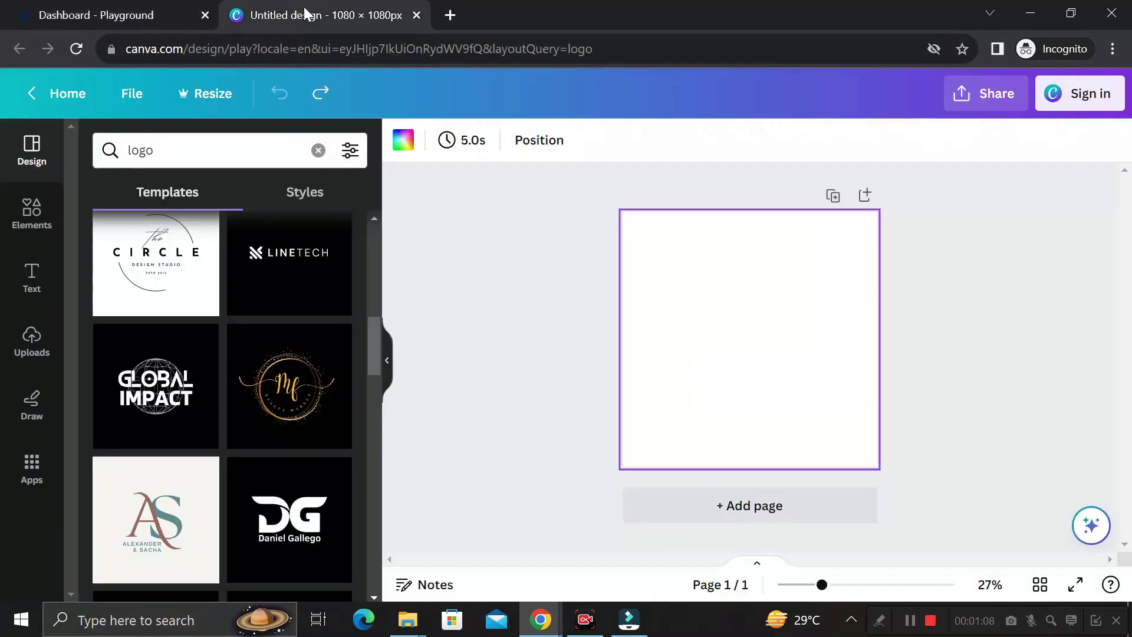
{"action": "left_click", "coordinate": [151, 50]}
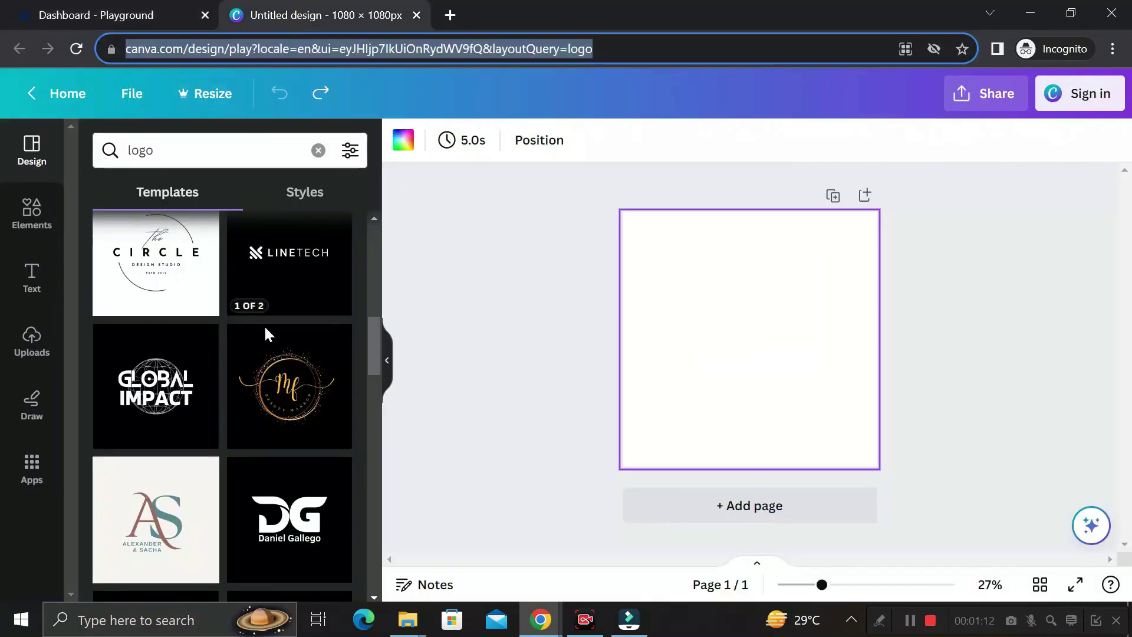
{"action": "scroll", "coordinate": [265, 353], "scroll_direction": "down", "scroll_amount": 3}
{"action": "scroll", "coordinate": [272, 339], "scroll_direction": "up", "scroll_amount": 1}
{"action": "scroll", "coordinate": [273, 339], "scroll_direction": "up", "scroll_amount": 3}
{"action": "left_click", "coordinate": [292, 475]}
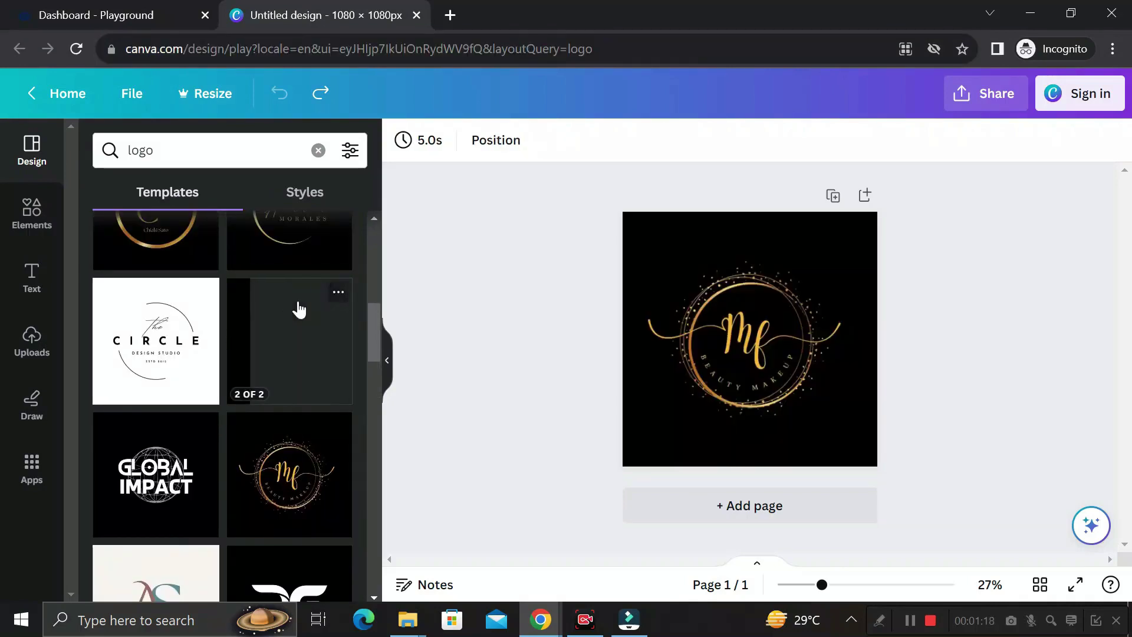
- View the download options for the logo design and close them without downloading
{"action": "left_click", "coordinate": [1006, 96]}
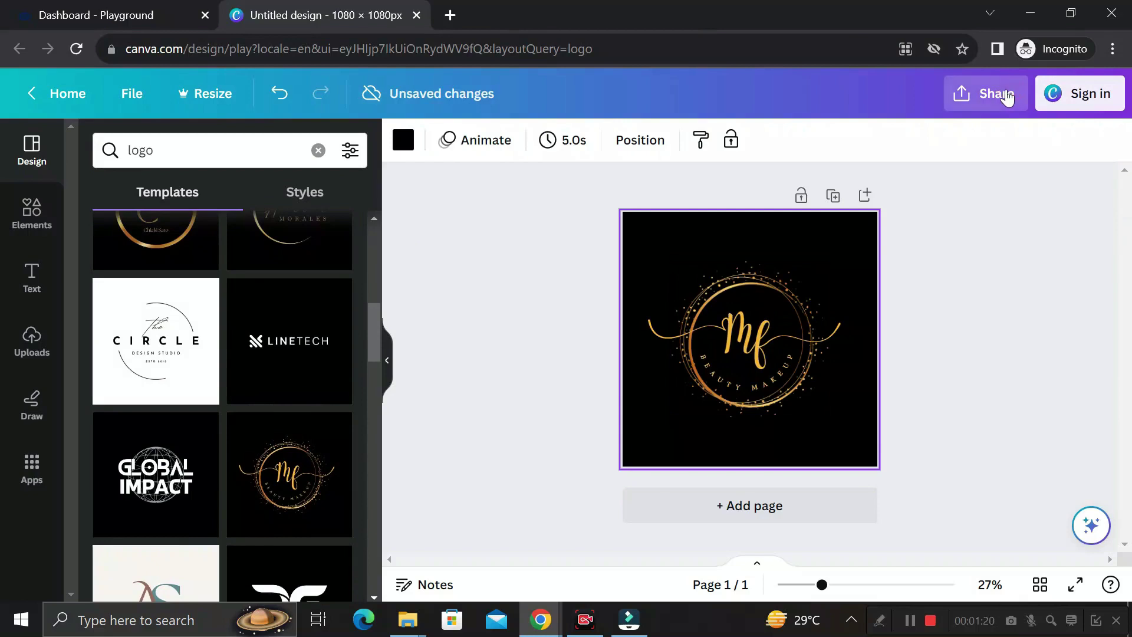
{"action": "scroll", "coordinate": [874, 372], "scroll_direction": "down", "scroll_amount": 2}
{"action": "left_click", "coordinate": [862, 380]}
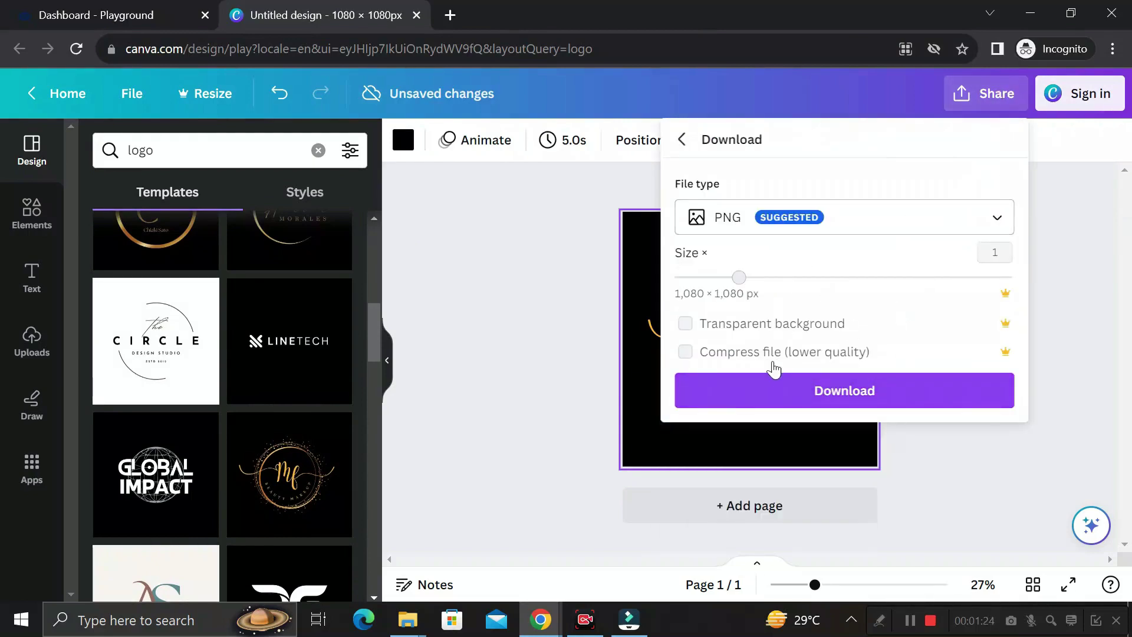
{"action": "left_click", "coordinate": [561, 289]}
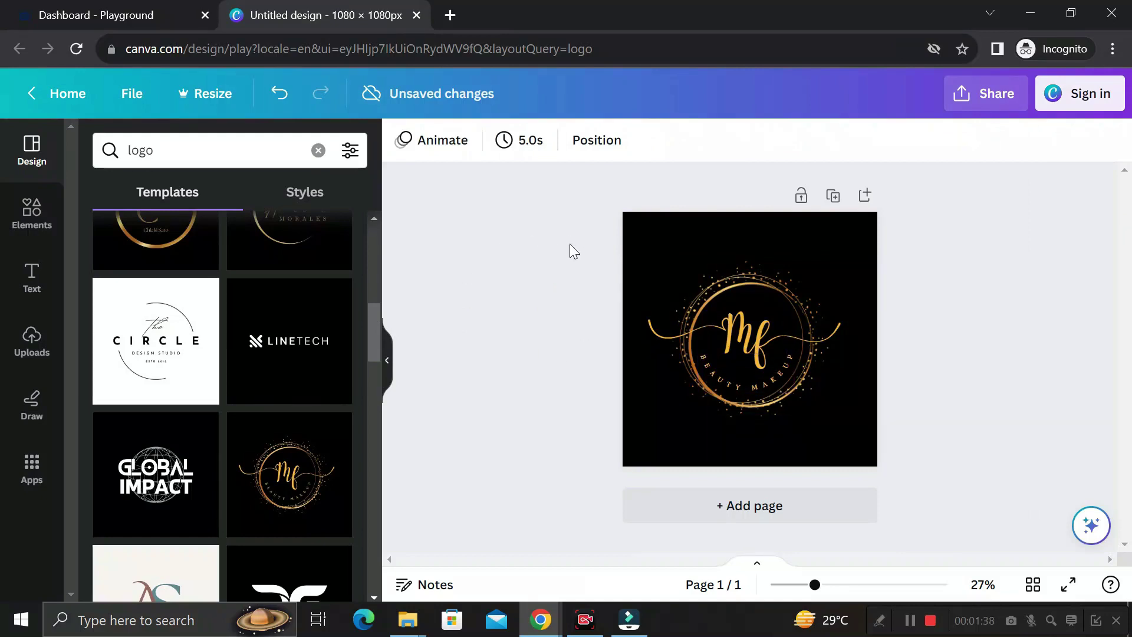
- Return to the FreeAIKit Playground form and review the social media sharing image option
{"action": "left_click", "coordinate": [88, 12]}
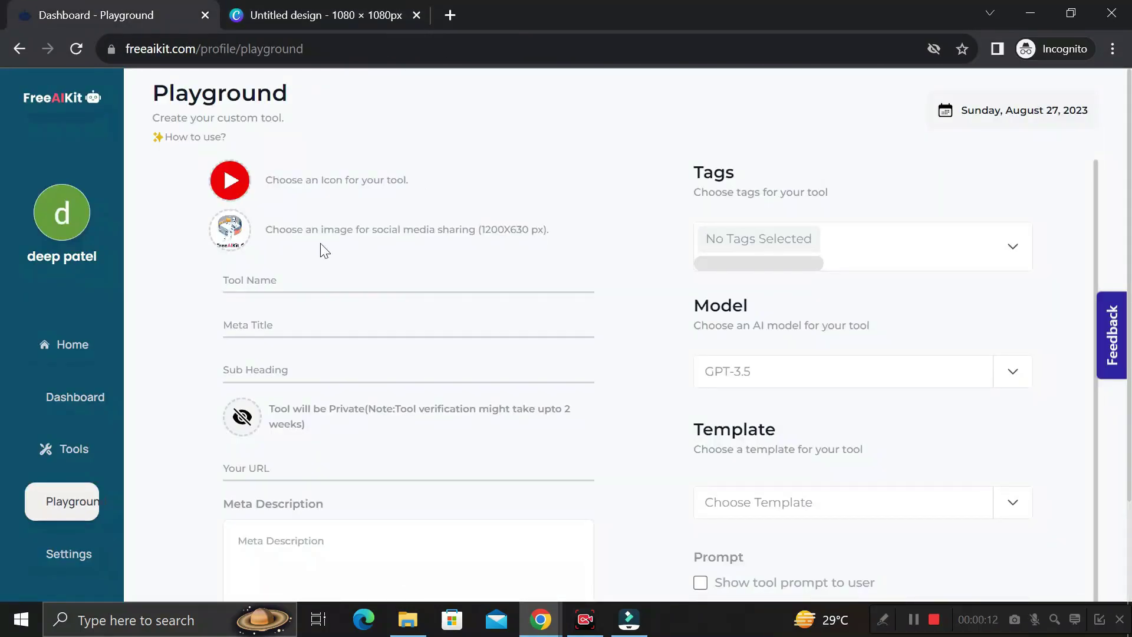
{"action": "left_click_drag", "start_coordinate": [266, 230], "coordinate": [476, 234]}
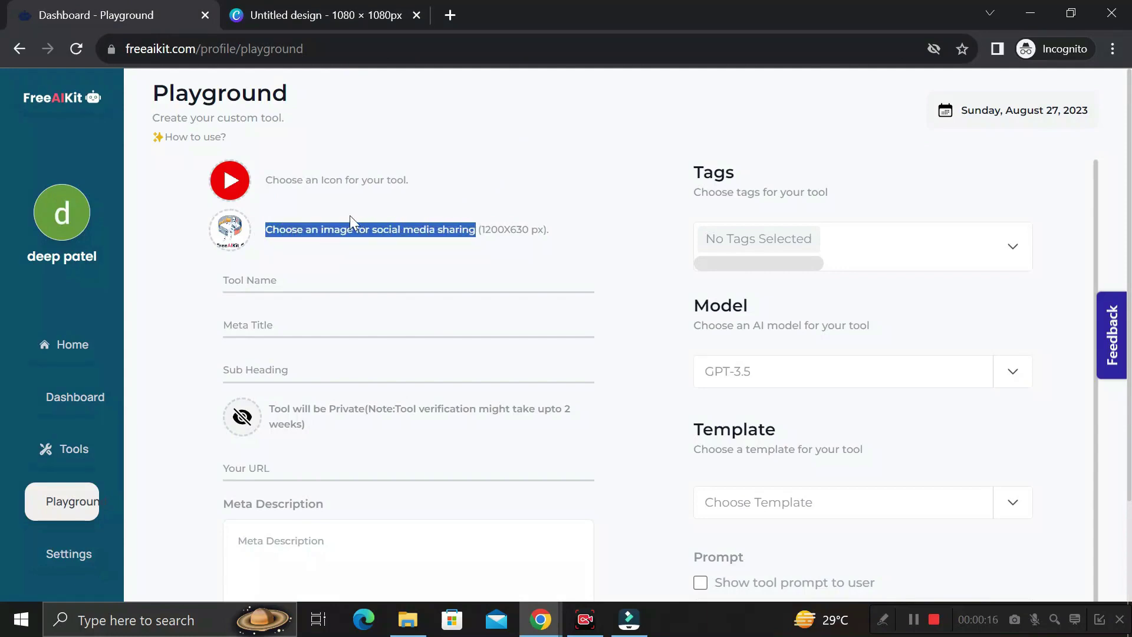
{"action": "left_click_drag", "start_coordinate": [218, 118], "coordinate": [285, 118]}
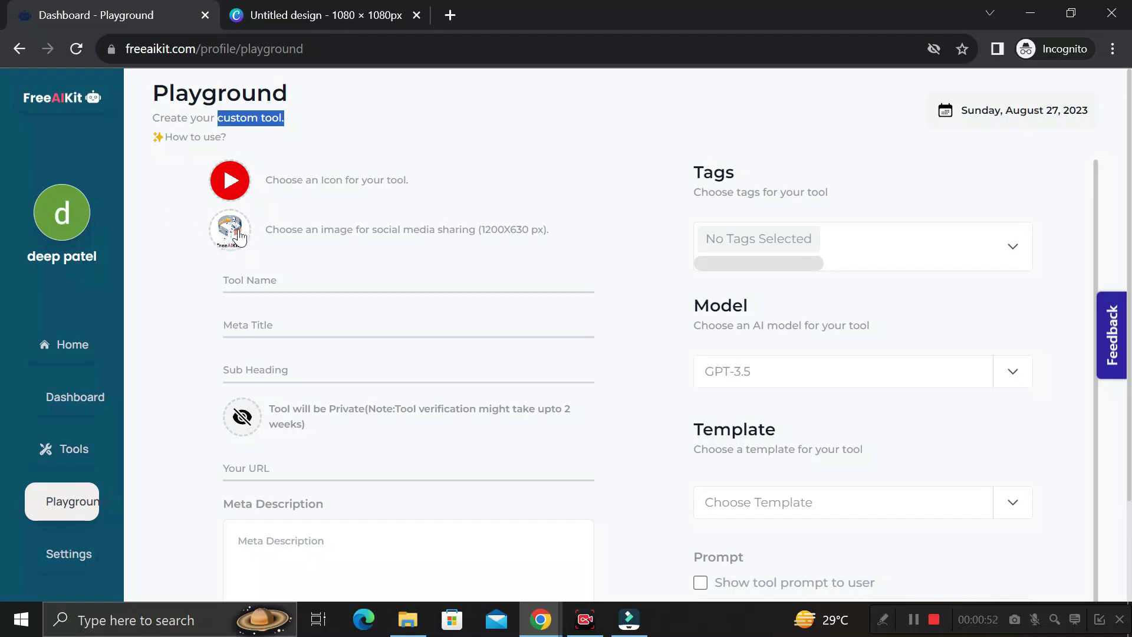
{"action": "left_click", "coordinate": [200, 236]}
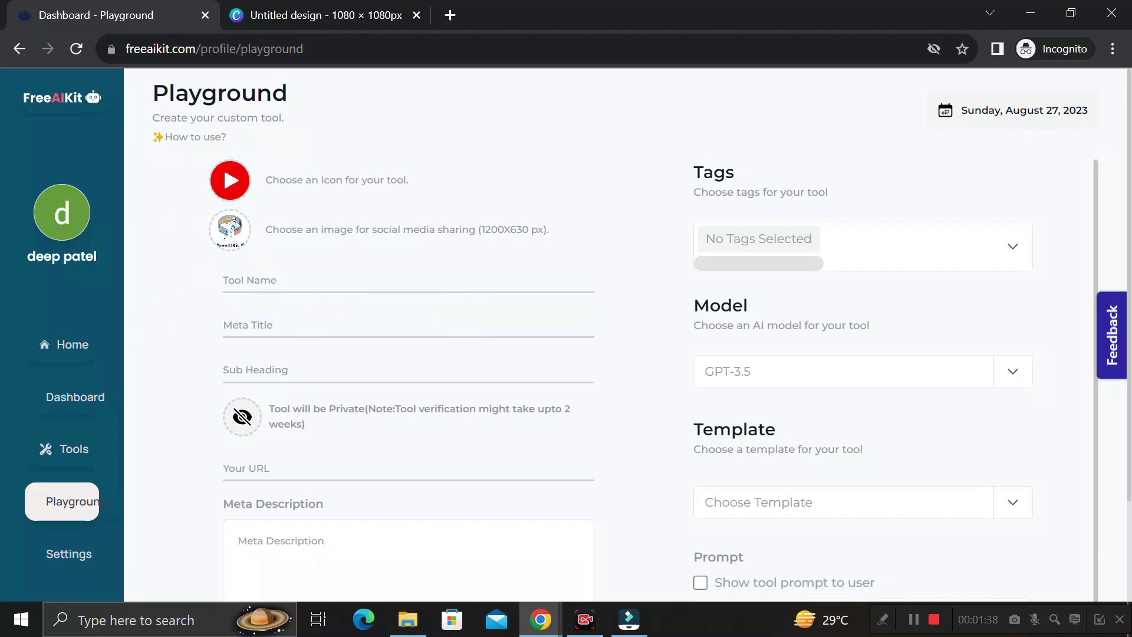
- Enter "The Best AI YouTube Title Generator" as the tool name
{"action": "left_click", "coordinate": [265, 280]}
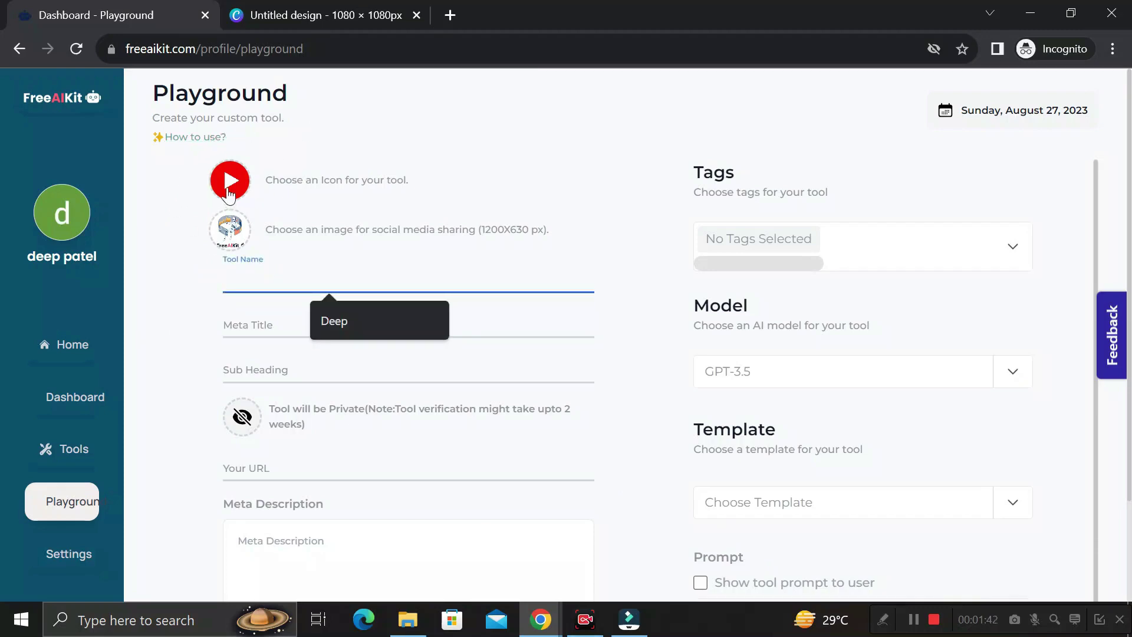
{"action": "key", "text": "Return"}
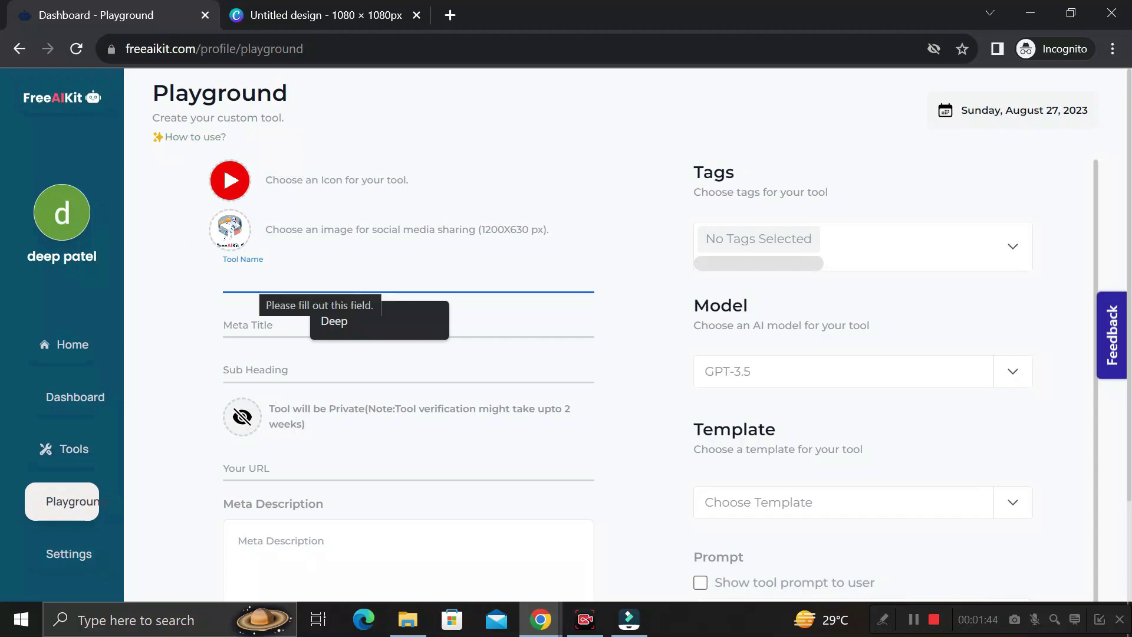
{"action": "type", "text": "The Bes"}
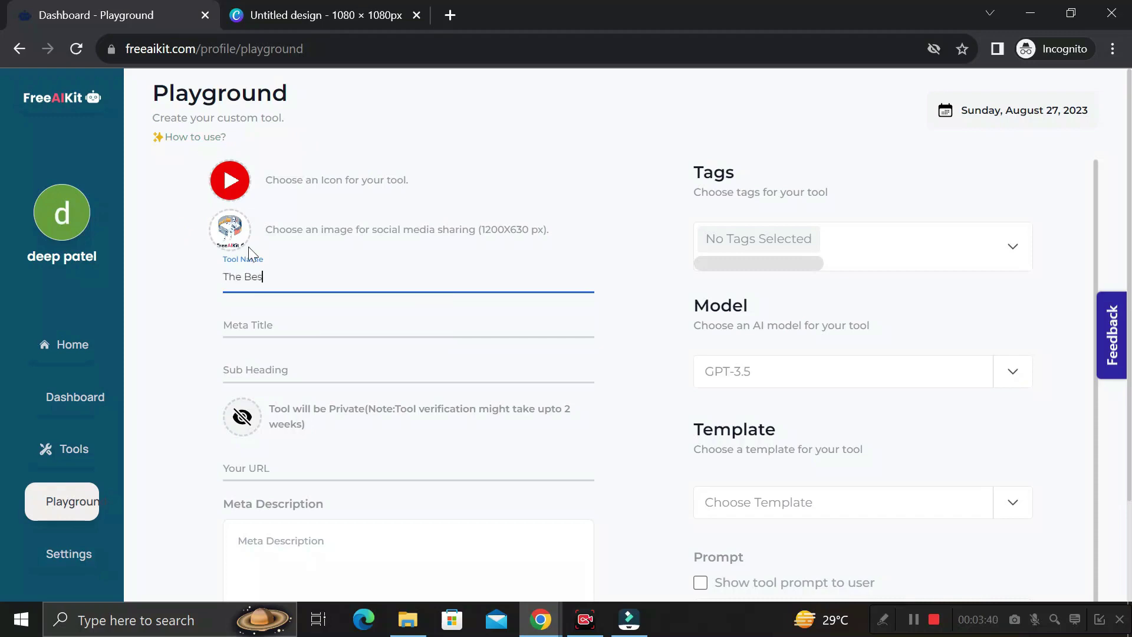
{"action": "type", "text": "t AI"}
{"action": "type", "text": "You"}
{"action": "type", "text": "Tube Title Generat"}
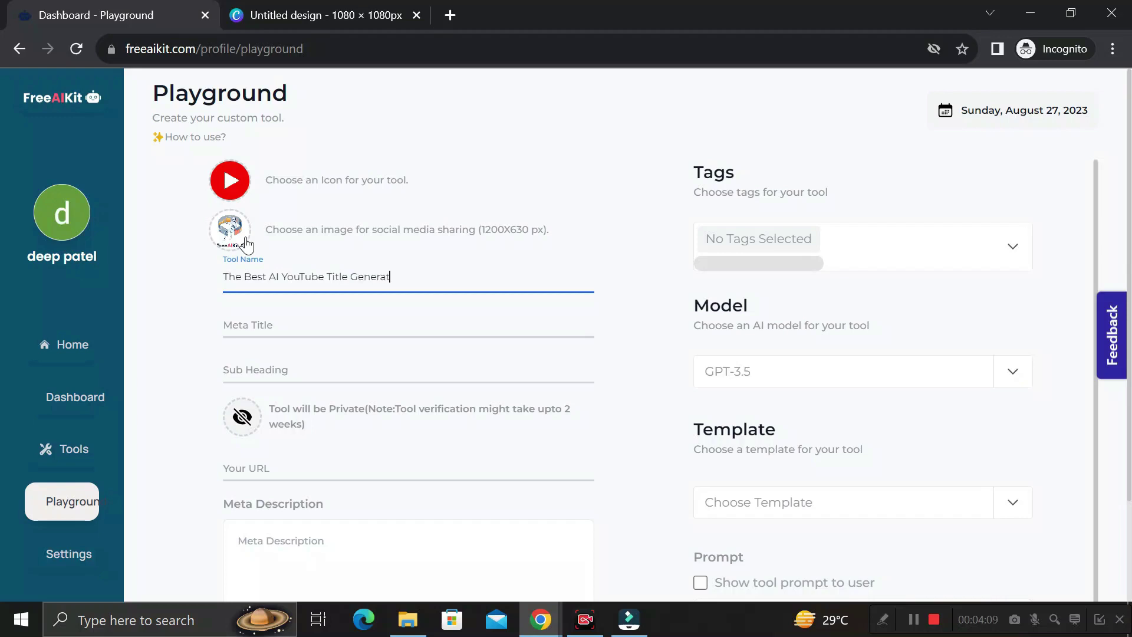
- Copy the tool name "The Best AI YouTube Title Generator" into the meta title
{"action": "key", "text": "ctrl+shift+Left"}
{"action": "key", "text": "ctrl+shift+Left"}
{"action": "key", "text": "ctrl+shift+Left"}
{"action": "key", "text": "ctrl+shift+Left"}
{"action": "key", "text": "ctrl+shift+Left"}
{"action": "key", "text": "ctrl+shift+Left"}
{"action": "key", "text": "ctrl+c"}
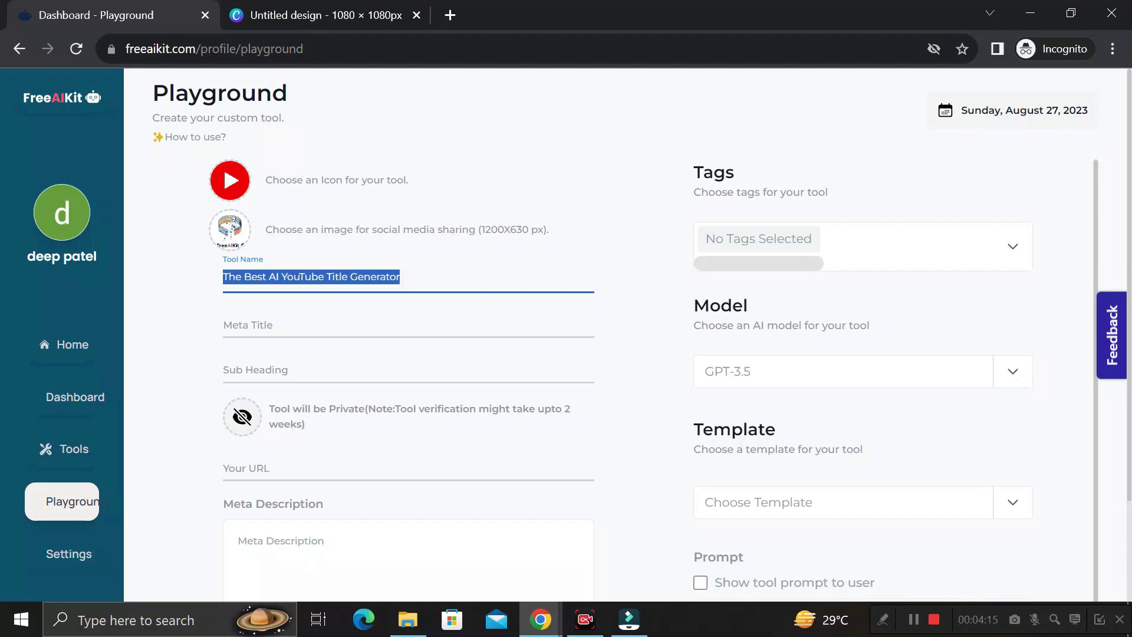
{"action": "left_click", "coordinate": [293, 324]}
{"action": "key", "text": "ctrl+v"}
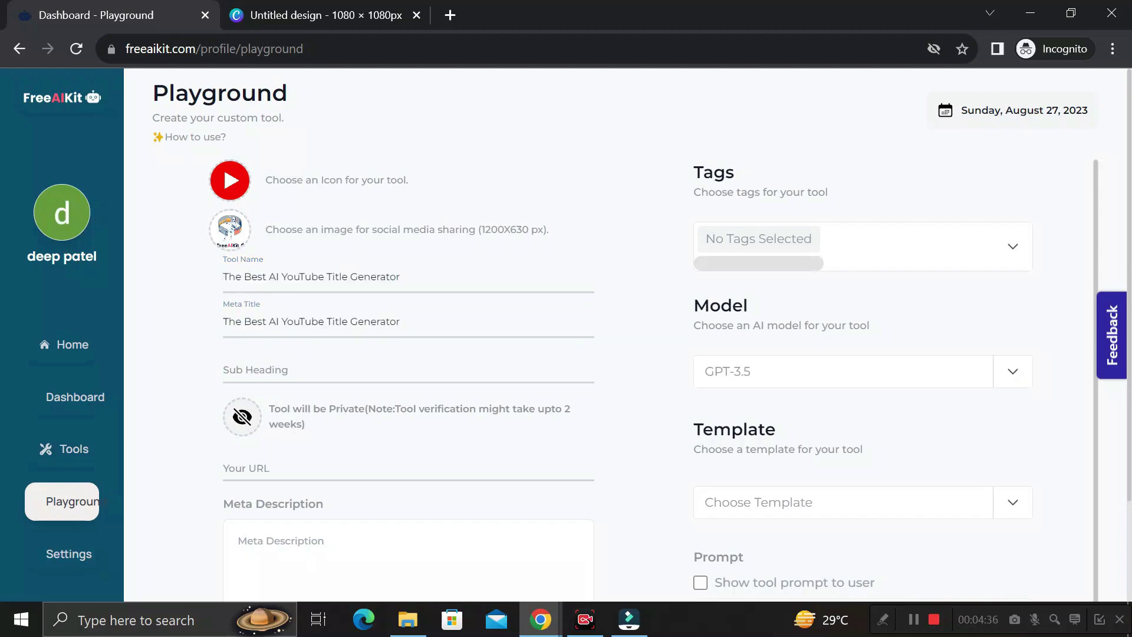
- Enter "Generate YouTube Titles In Seconds with AI Tools" as the sub heading
{"action": "left_click", "coordinate": [295, 369]}
{"action": "type", "text": "Generate "}
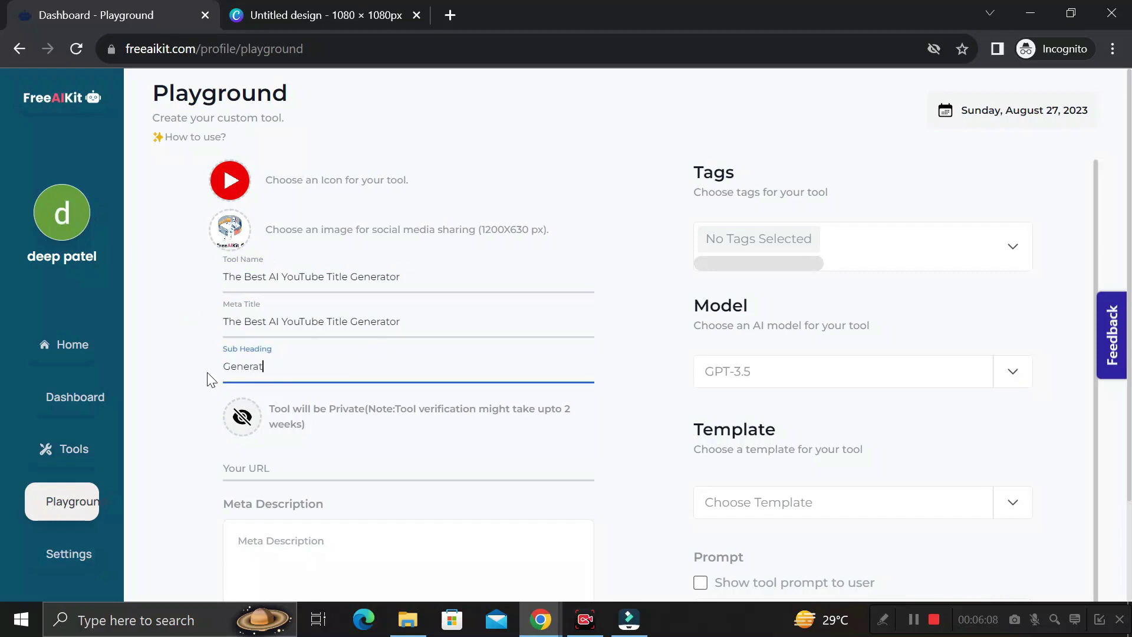
{"action": "type", "text": "YouTube Ti"}
{"action": "type", "text": "tles I"}
{"action": "type", "text": "n Seconds w"}
{"action": "type", "text": "ith AI Tools"}
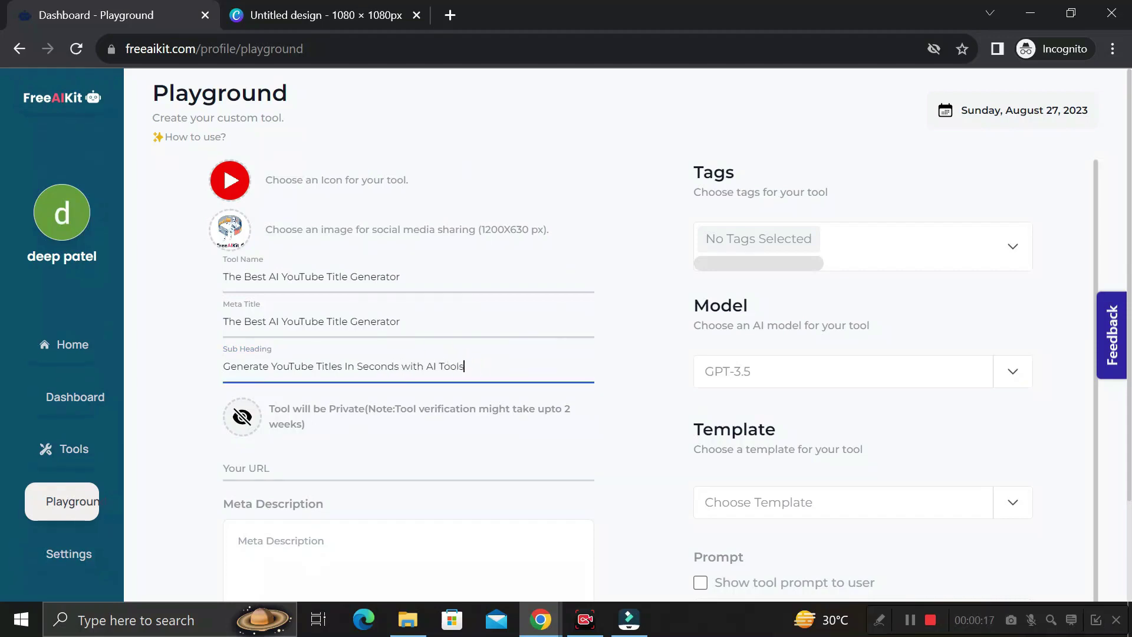
- Copy the sub heading text into both the meta description and the tool description
{"action": "key", "text": "ctrl+a"}
{"action": "key", "text": "ctrl+c"}
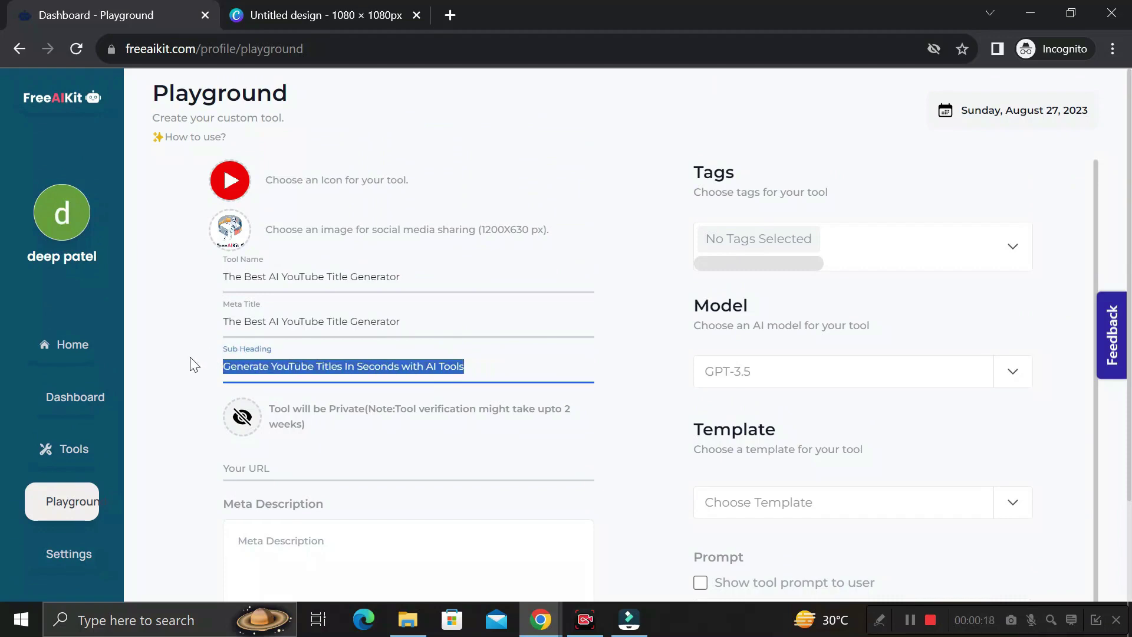
{"action": "left_click", "coordinate": [660, 326]}
{"action": "scroll", "coordinate": [654, 329], "scroll_direction": "down", "scroll_amount": 2}
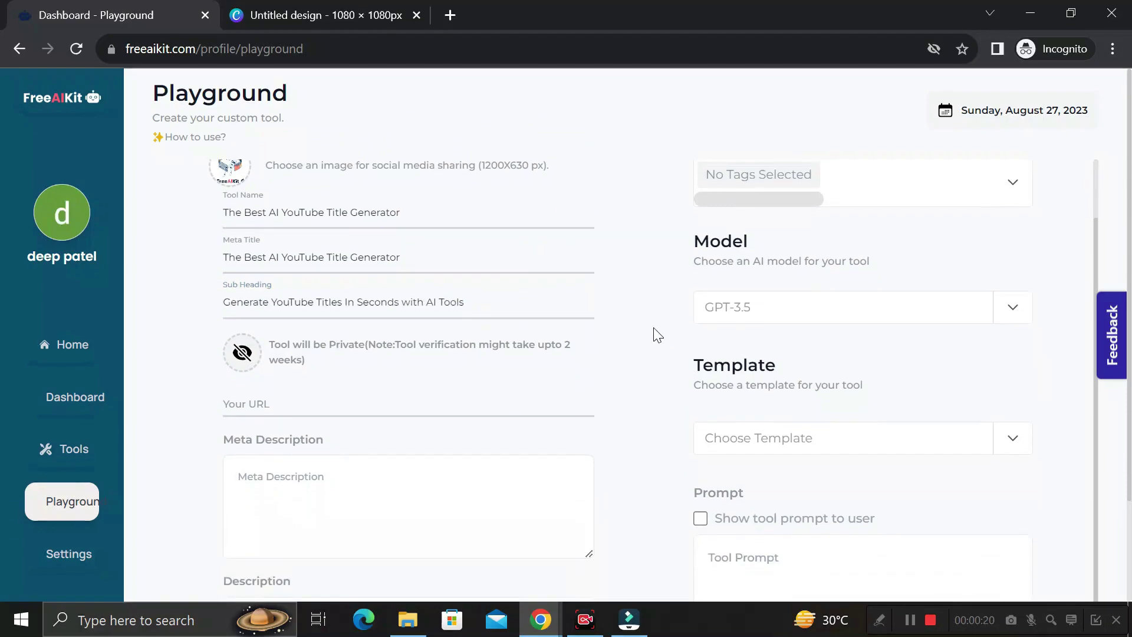
{"action": "scroll", "coordinate": [625, 354], "scroll_direction": "down", "scroll_amount": 1}
{"action": "left_click", "coordinate": [237, 353]}
{"action": "key", "text": "ctrl+v"}
{"action": "left_click", "coordinate": [346, 498]}
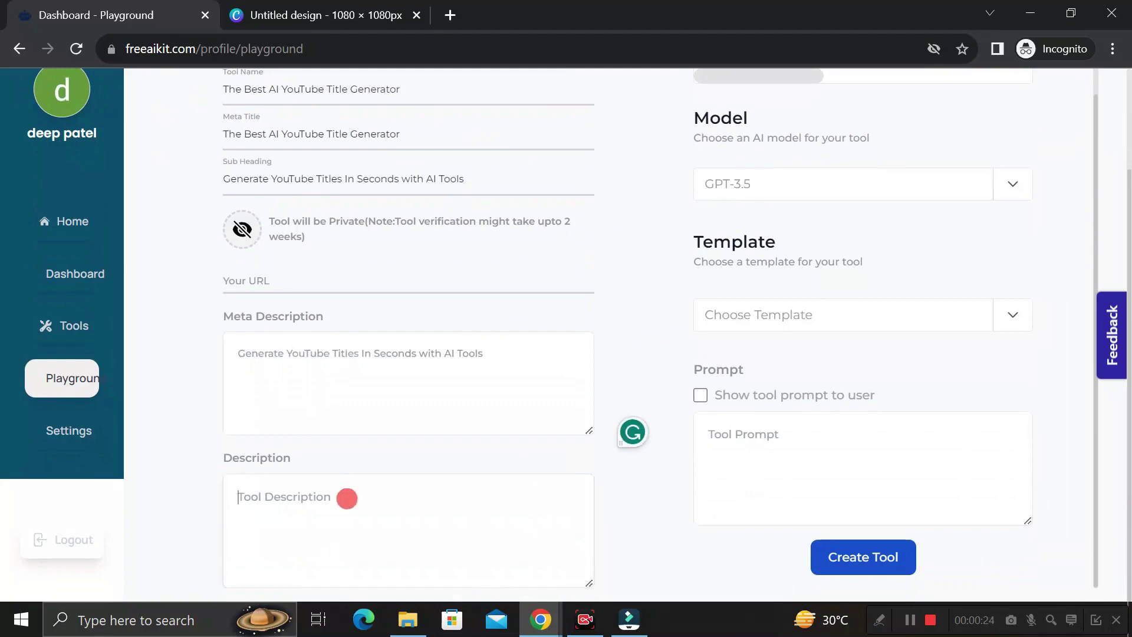
{"action": "key", "text": "ctrl+v"}
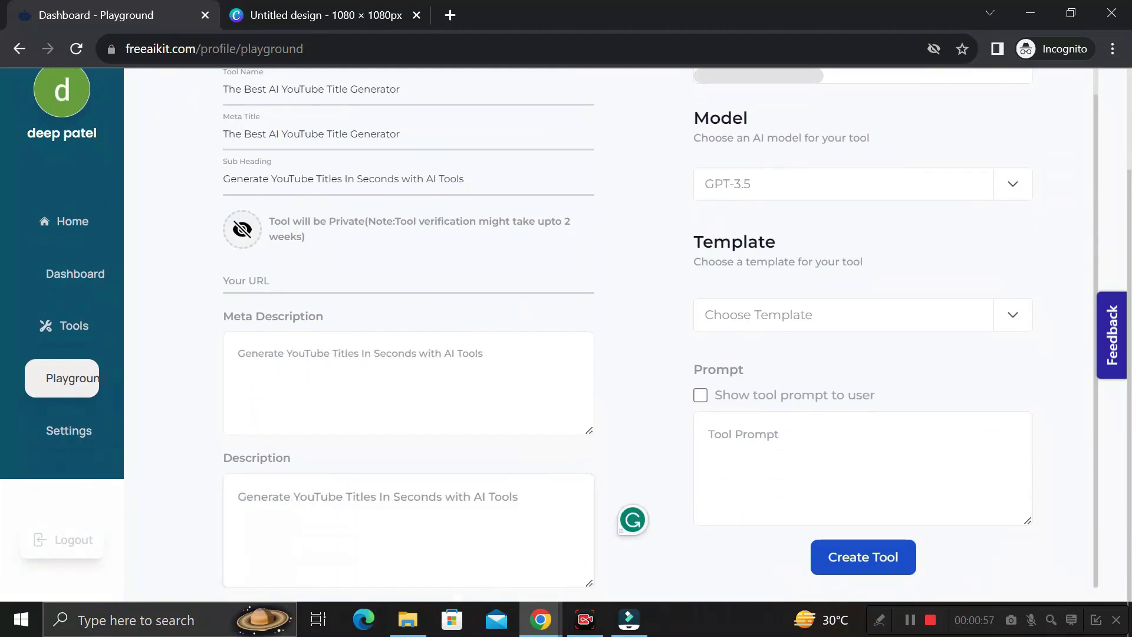
{"action": "scroll", "coordinate": [607, 387], "scroll_direction": "up", "scroll_amount": 1}
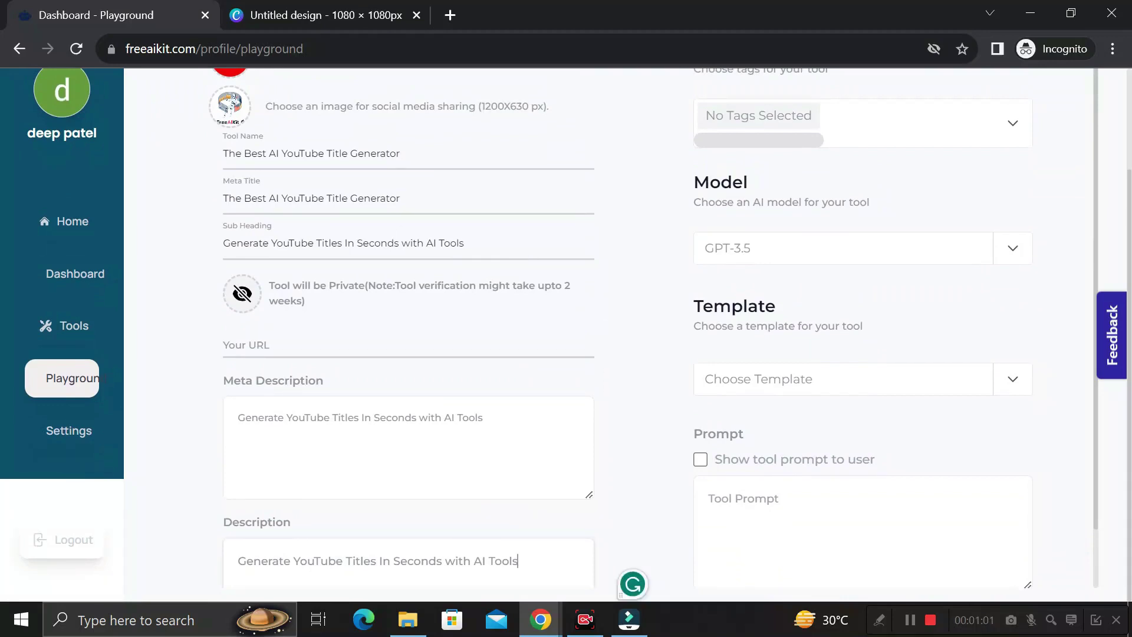
{"action": "scroll", "coordinate": [412, 306], "scroll_direction": "down", "scroll_amount": 1}
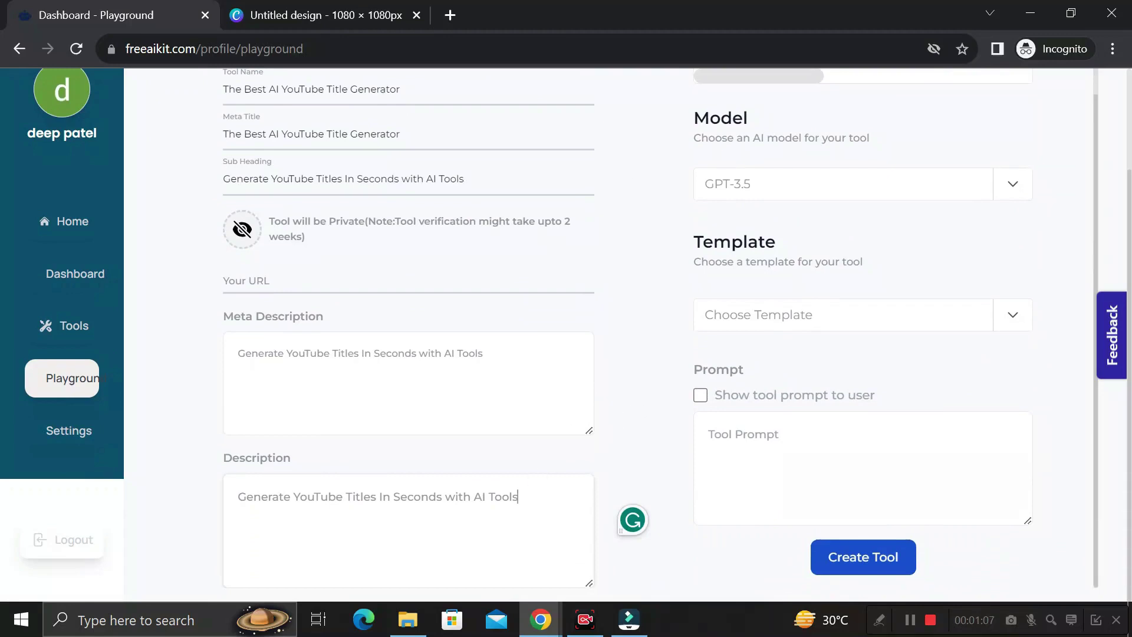
{"action": "scroll", "coordinate": [649, 330], "scroll_direction": "up", "scroll_amount": 1}
{"action": "scroll", "coordinate": [649, 330], "scroll_direction": "down", "scroll_amount": 1}
{"action": "scroll", "coordinate": [649, 330], "scroll_direction": "up", "scroll_amount": 1}
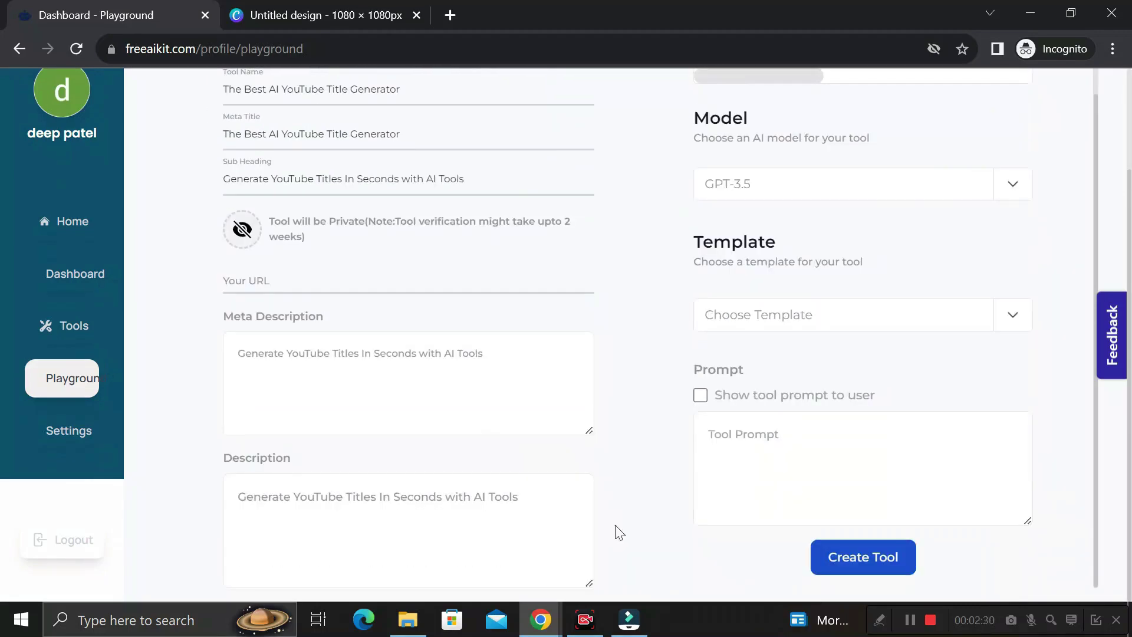
{"action": "scroll", "coordinate": [616, 531], "scroll_direction": "up", "scroll_amount": 3}
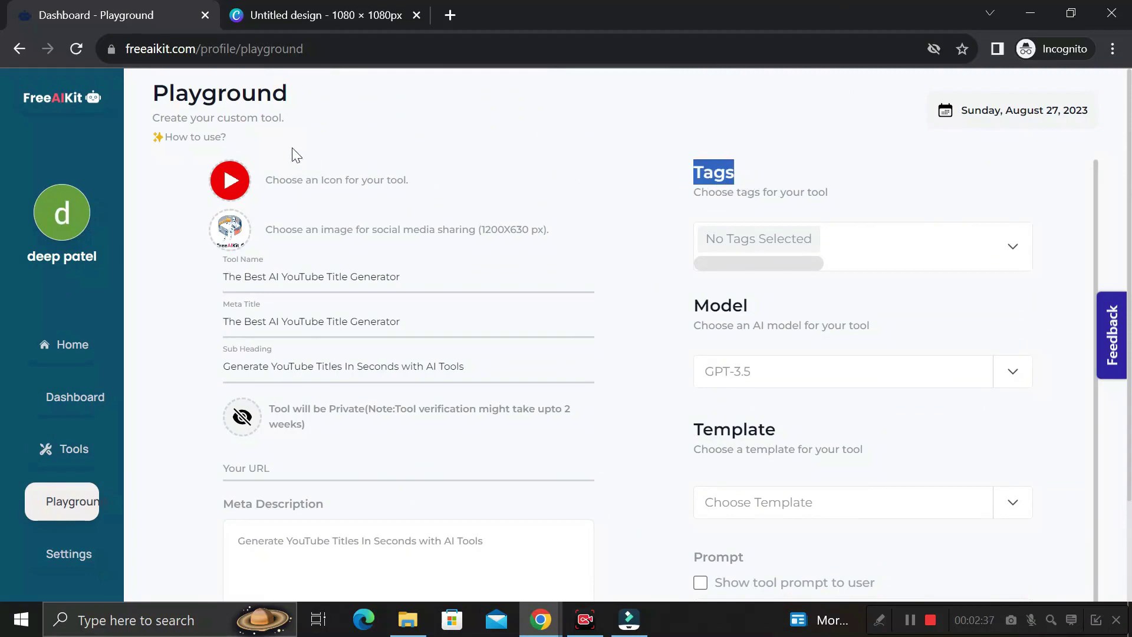
{"action": "left_click_drag", "start_coordinate": [218, 118], "coordinate": [281, 118]}
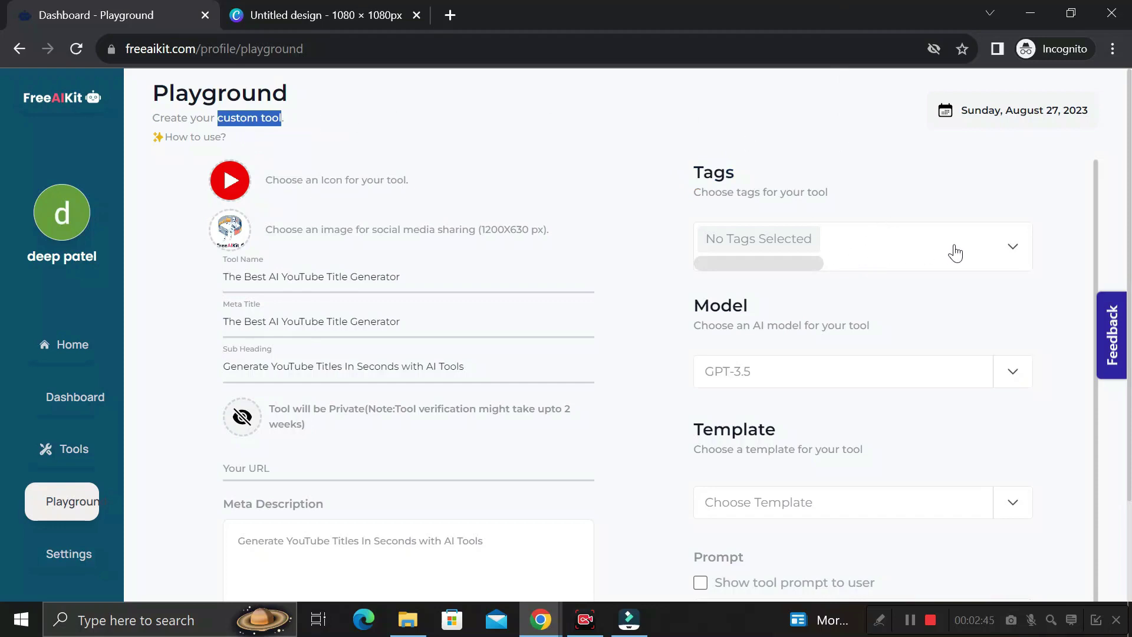
- Look through the available tags and add the Creativity tag to the tool
{"action": "left_click", "coordinate": [1014, 254]}
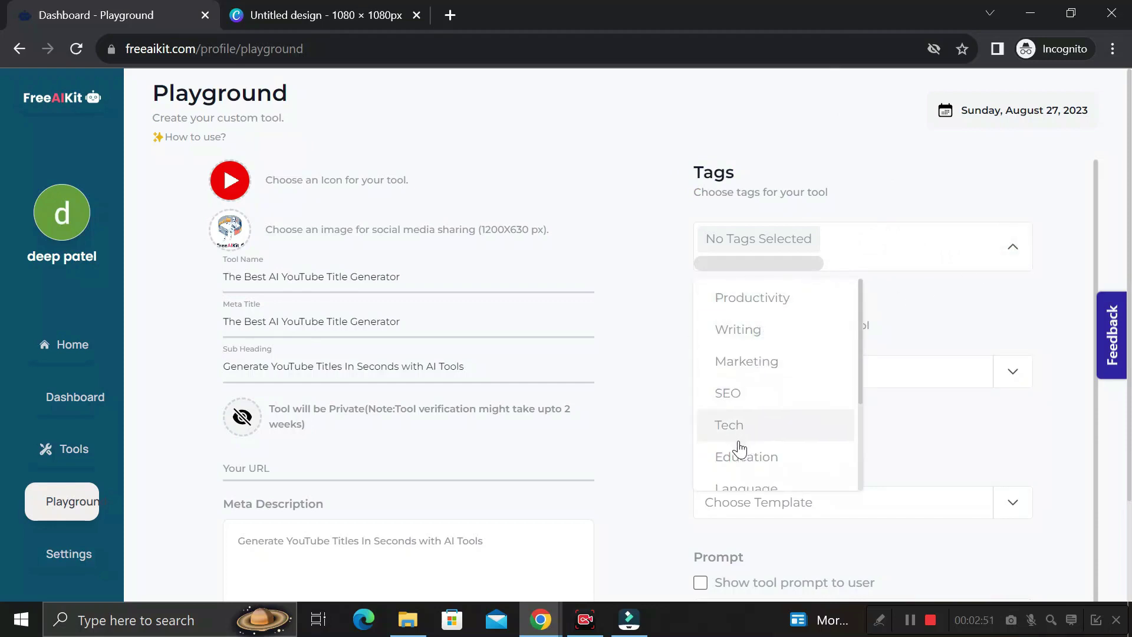
{"action": "scroll", "coordinate": [755, 416], "scroll_direction": "down", "scroll_amount": 1}
{"action": "scroll", "coordinate": [750, 442], "scroll_direction": "down", "scroll_amount": 1}
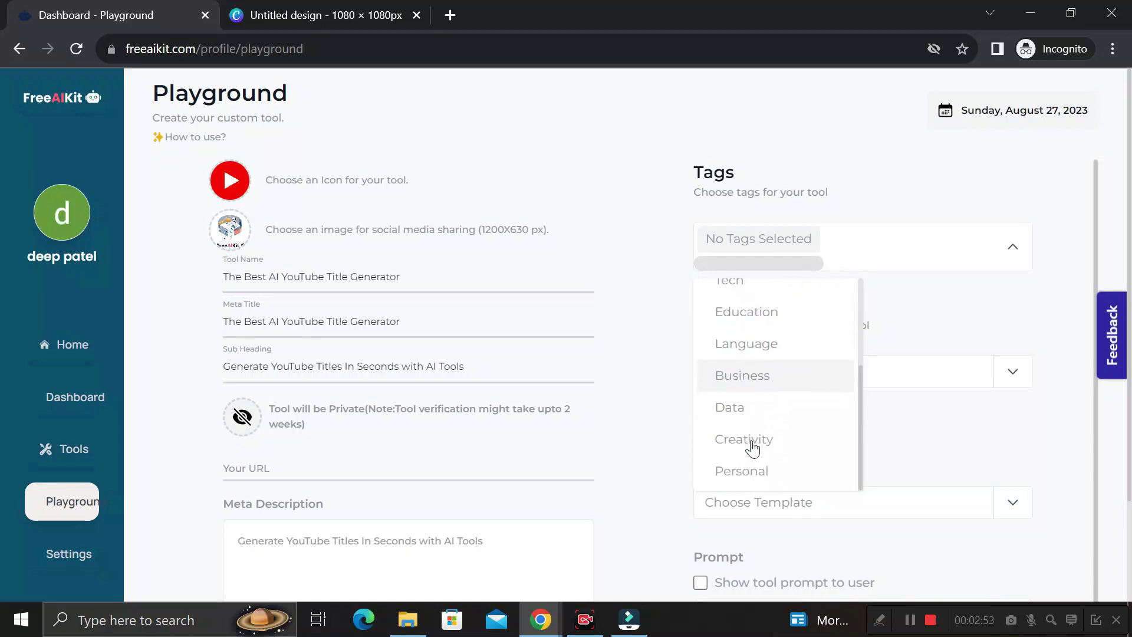
{"action": "scroll", "coordinate": [785, 460], "scroll_direction": "down", "scroll_amount": 1}
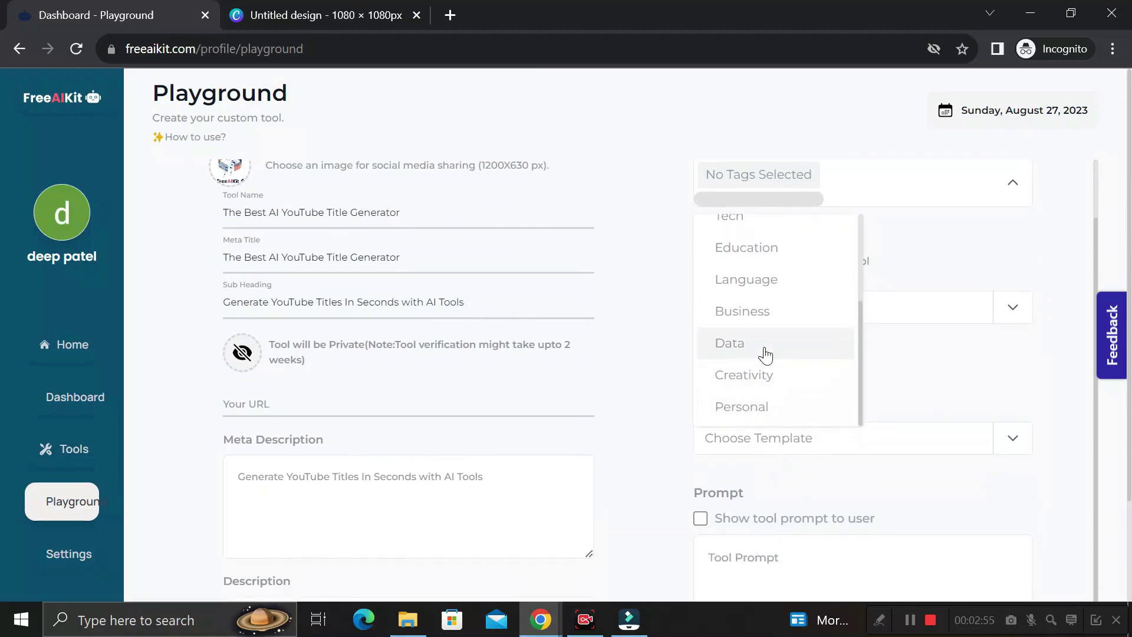
{"action": "scroll", "coordinate": [784, 362], "scroll_direction": "up", "scroll_amount": 2}
{"action": "scroll", "coordinate": [787, 371], "scroll_direction": "down", "scroll_amount": 2}
{"action": "left_click", "coordinate": [783, 382]}
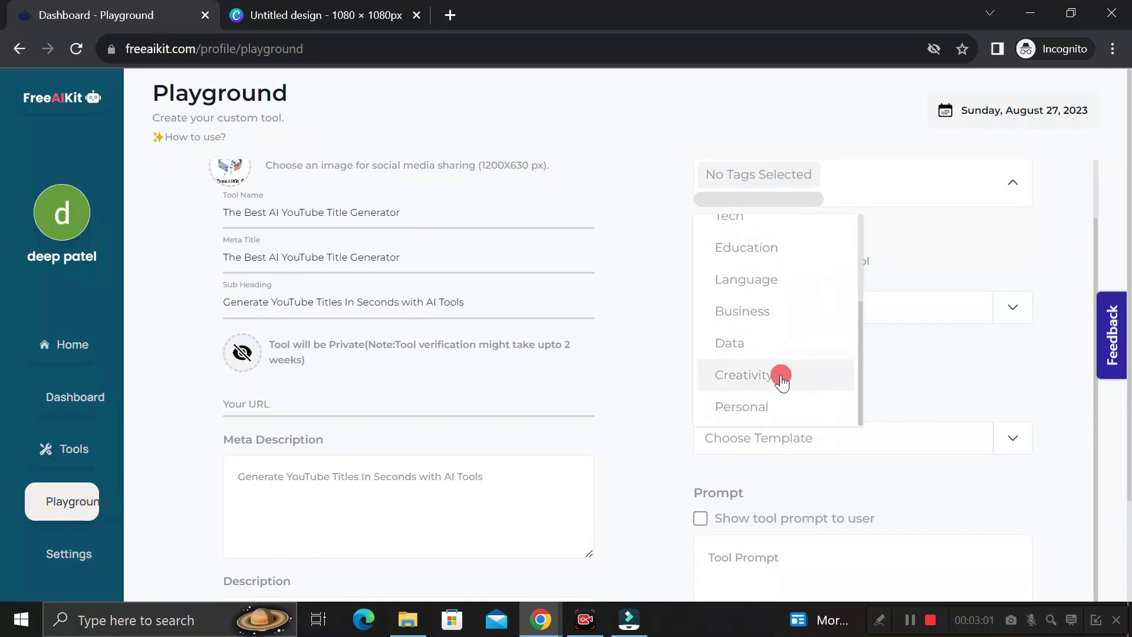
- Add Education as a second tag for the tool
{"action": "scroll", "coordinate": [831, 261], "scroll_direction": "up", "scroll_amount": 1}
{"action": "scroll", "coordinate": [302, 308], "scroll_direction": "up", "scroll_amount": 2}
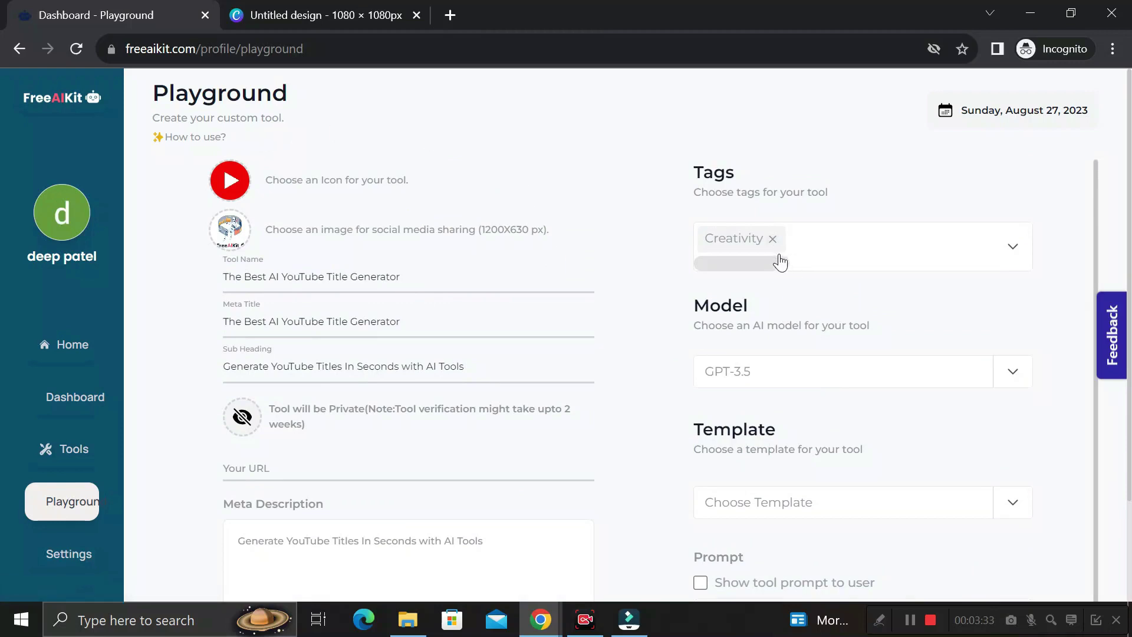
{"action": "left_click", "coordinate": [1012, 253]}
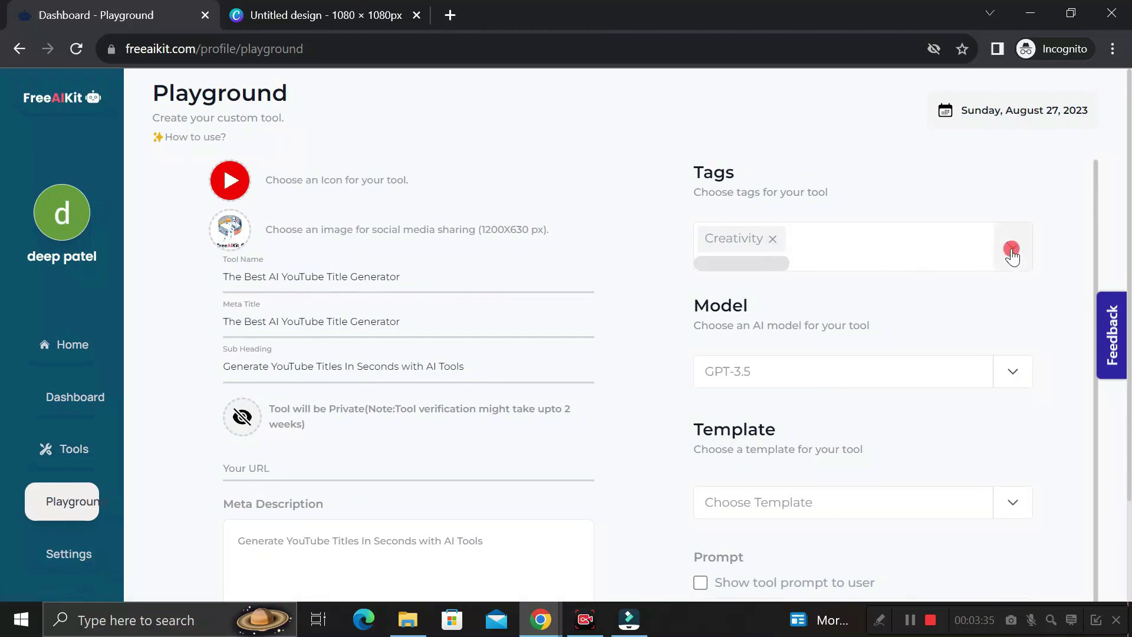
{"action": "scroll", "coordinate": [771, 392], "scroll_direction": "down", "scroll_amount": 3}
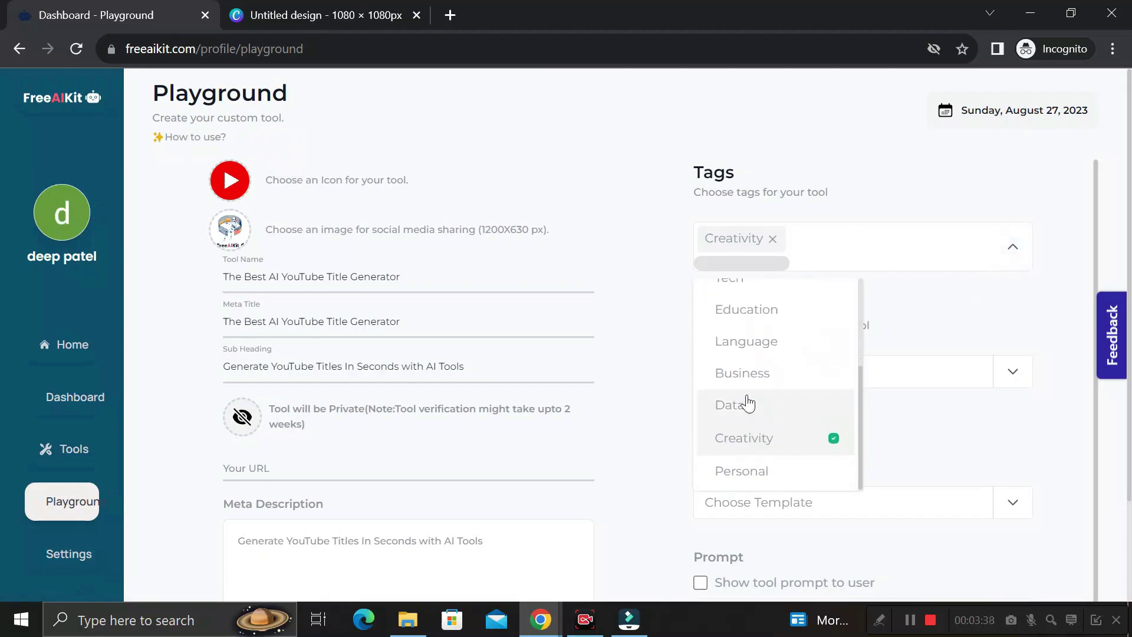
{"action": "left_click", "coordinate": [749, 313]}
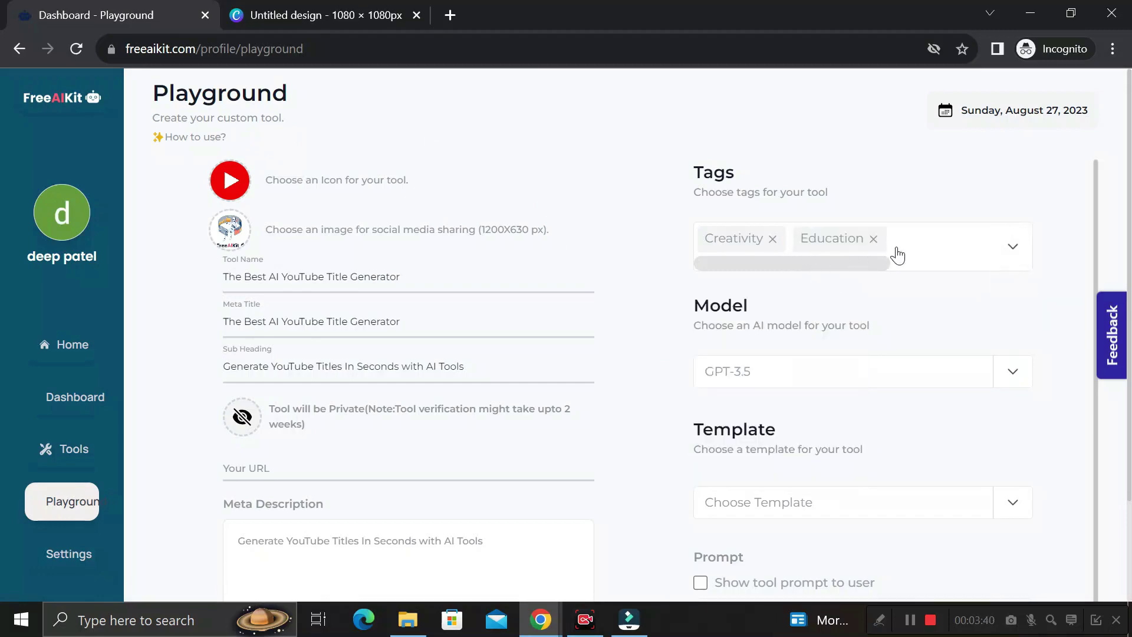
- Choose GPT-3.5 as the tool's AI model
{"action": "scroll", "coordinate": [1007, 294], "scroll_direction": "down", "scroll_amount": 1}
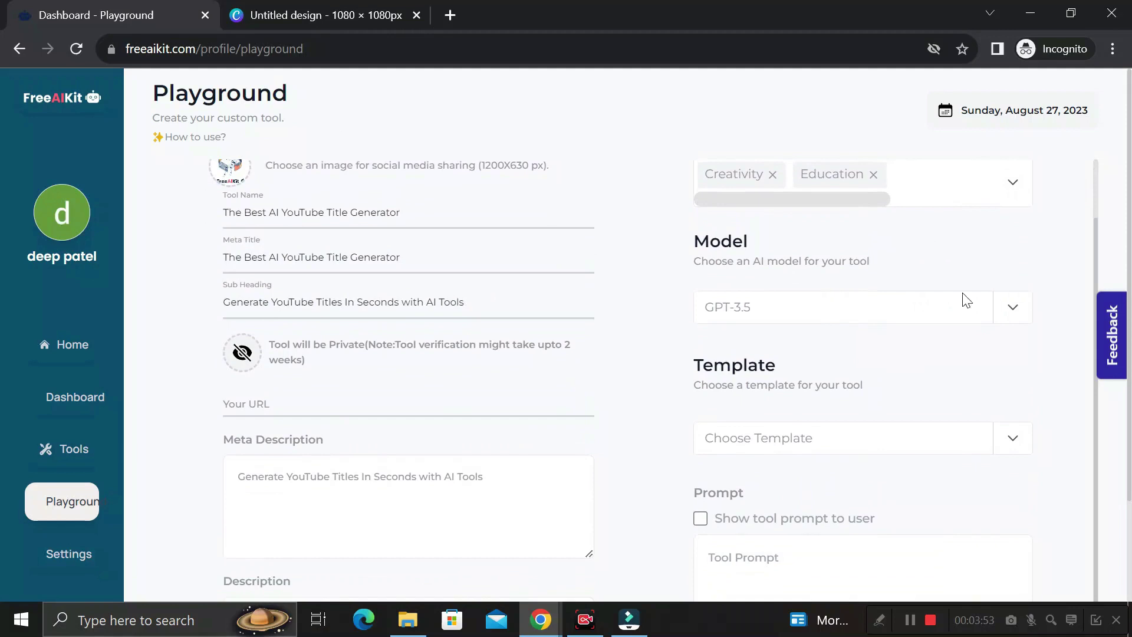
{"action": "left_click", "coordinate": [1013, 310]}
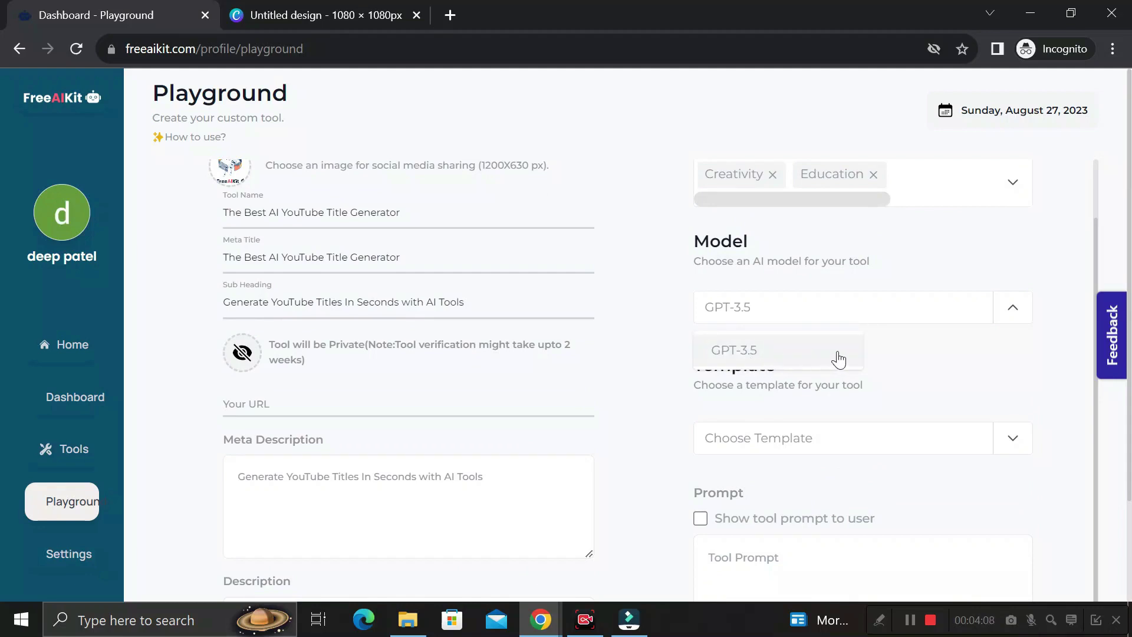
{"action": "left_click", "coordinate": [783, 357]}
- Choose the "One input 1" template for the tool
{"action": "scroll", "coordinate": [863, 346], "scroll_direction": "down", "scroll_amount": 1}
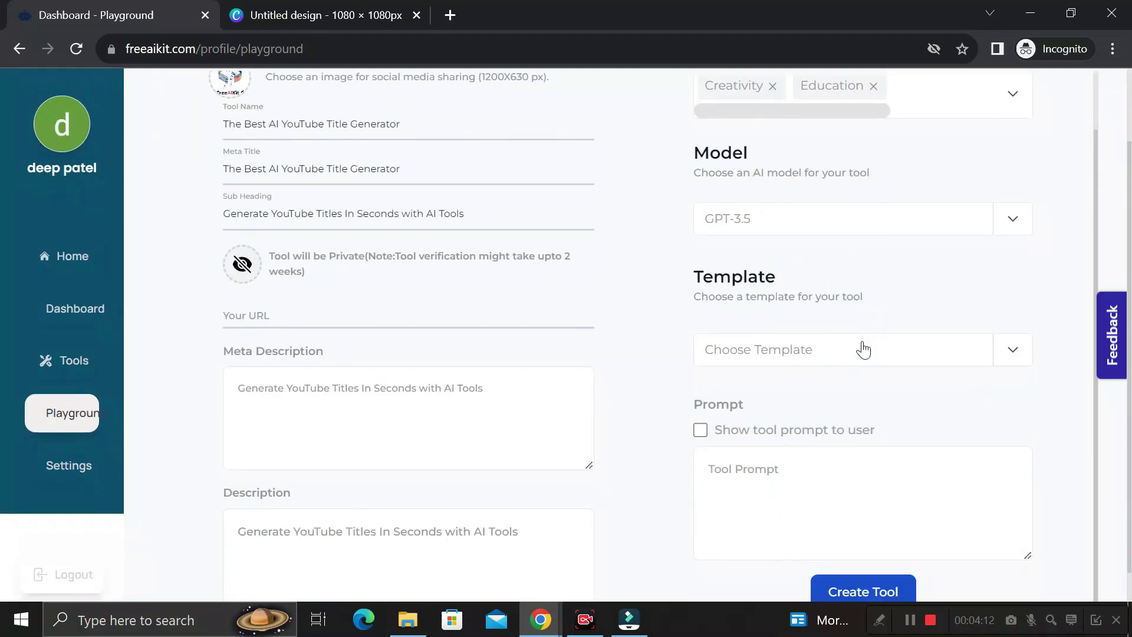
{"action": "scroll", "coordinate": [863, 347], "scroll_direction": "down", "scroll_amount": 1}
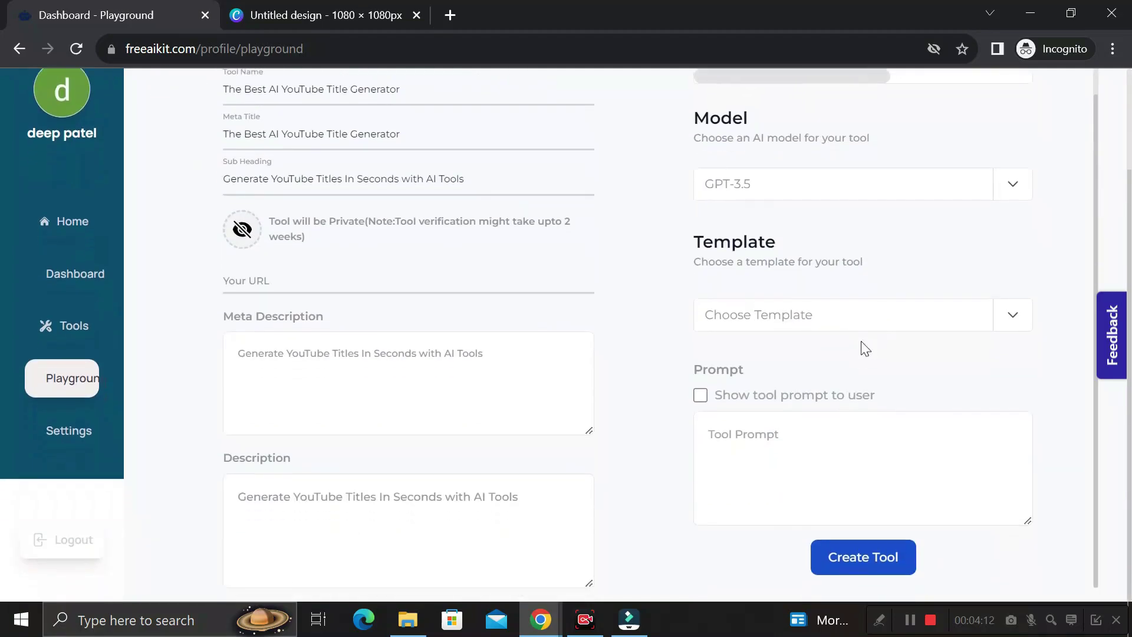
{"action": "left_click", "coordinate": [1012, 315]}
{"action": "scroll", "coordinate": [843, 386], "scroll_direction": "down", "scroll_amount": 1}
{"action": "scroll", "coordinate": [843, 386], "scroll_direction": "up", "scroll_amount": 1}
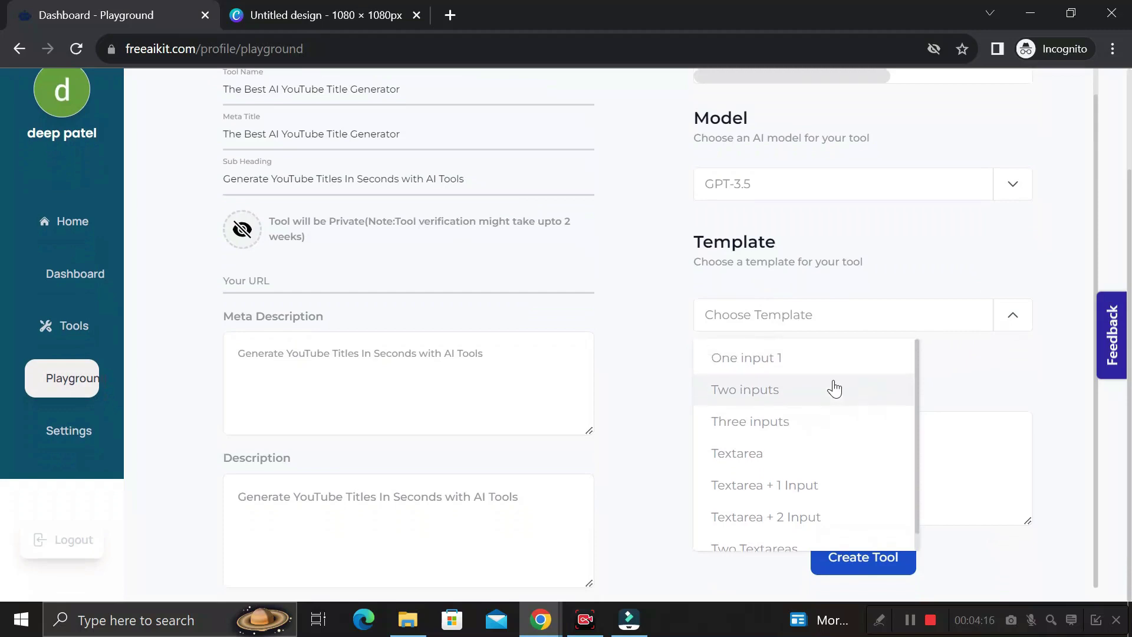
{"action": "left_click", "coordinate": [799, 367]}
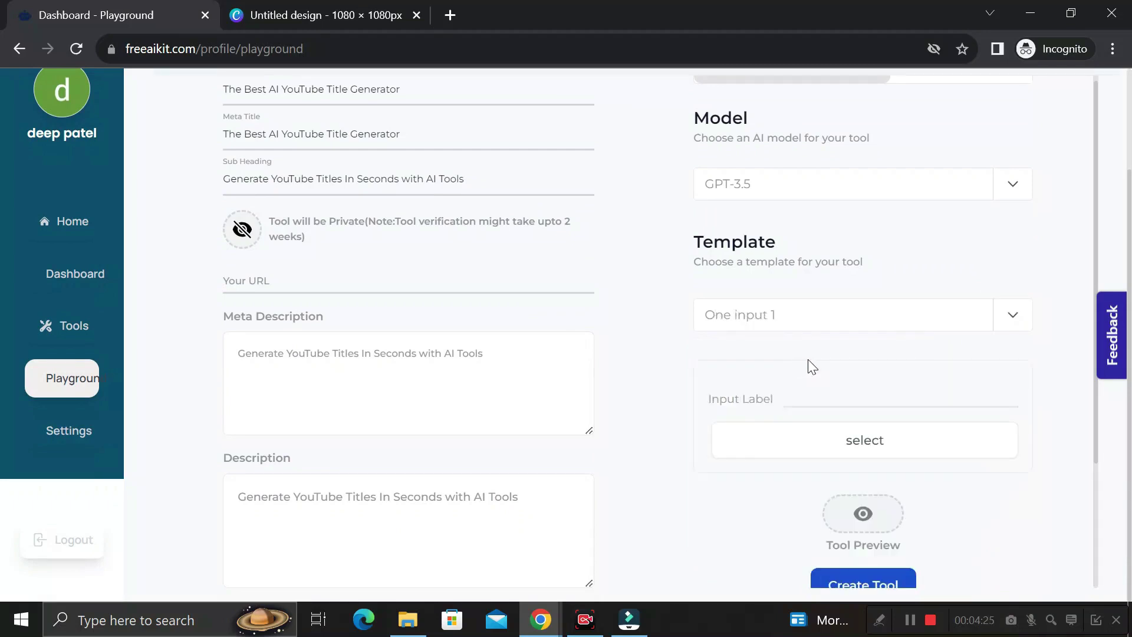
{"action": "left_click", "coordinate": [1014, 317]}
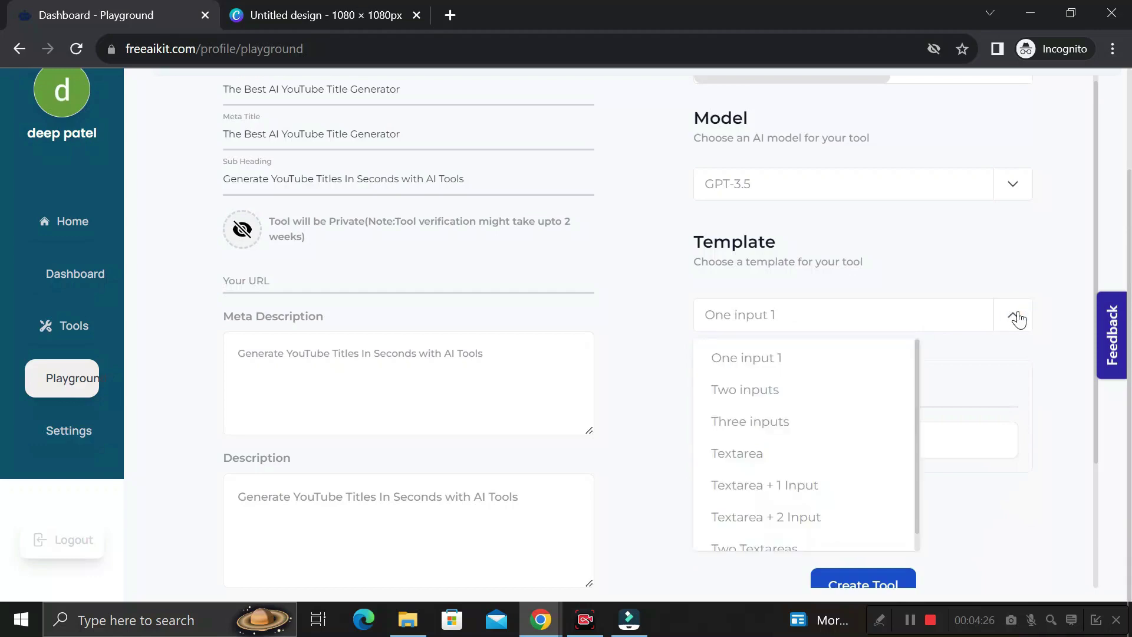
{"action": "left_click", "coordinate": [814, 359]}
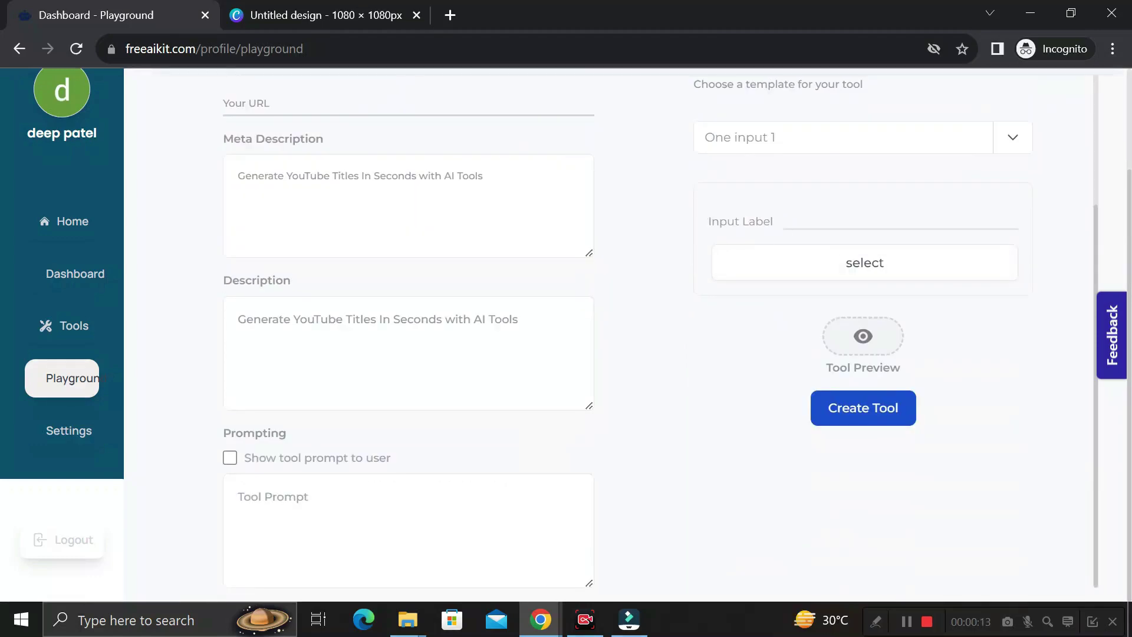
- Label the template's input "Video Topics:" and mark that input as selected
{"action": "left_click", "coordinate": [797, 221]}
{"action": "type", "text": "Video "}
{"action": "type", "text": "Top"}
{"action": "key", "text": "BackSpace"}
{"action": "type", "text": "opics:"}
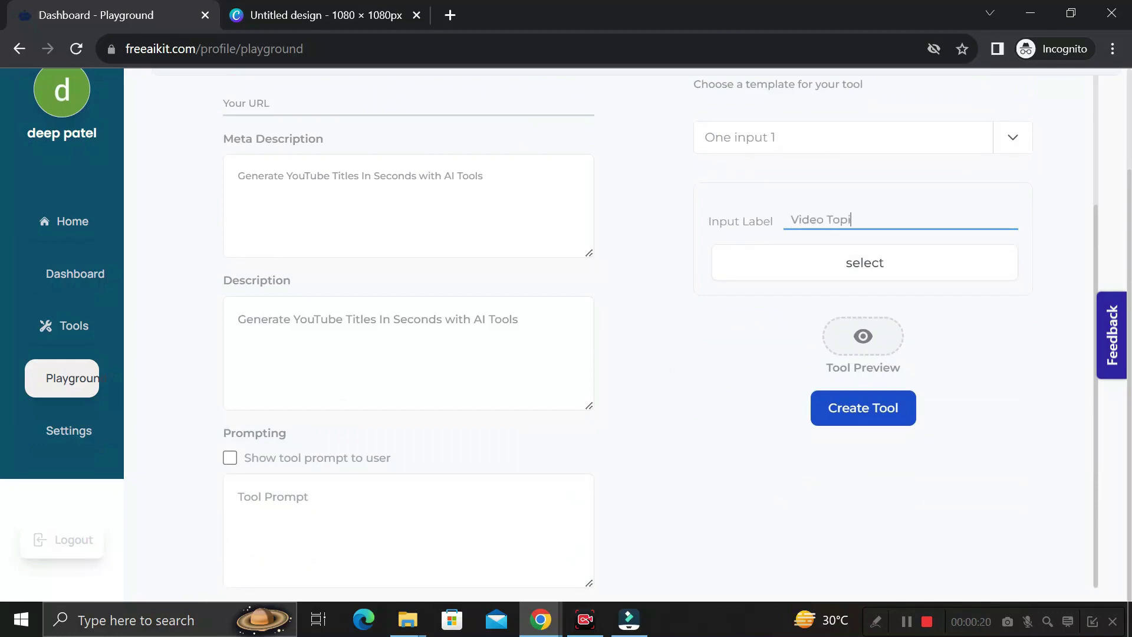
{"action": "left_click", "coordinate": [995, 370]}
{"action": "left_click", "coordinate": [864, 274]}
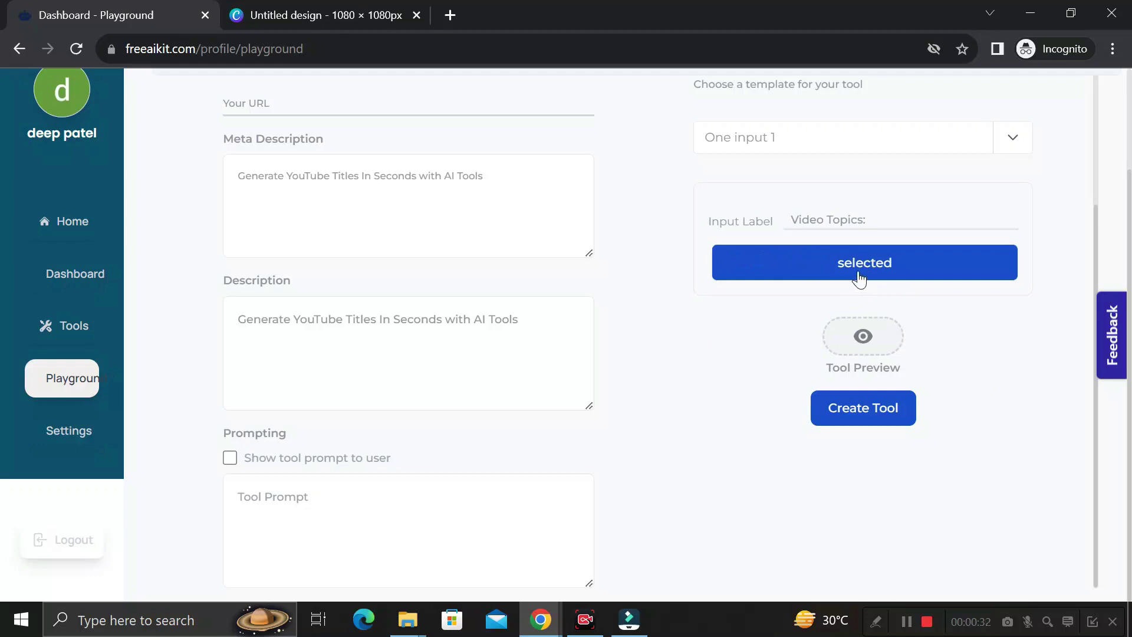
- Review the prompt requirements at the start of the form, especially the required [kit_user_input_1] placeholder
{"action": "scroll", "coordinate": [859, 278], "scroll_direction": "up", "scroll_amount": 4}
{"action": "scroll", "coordinate": [766, 291], "scroll_direction": "up", "scroll_amount": 2}
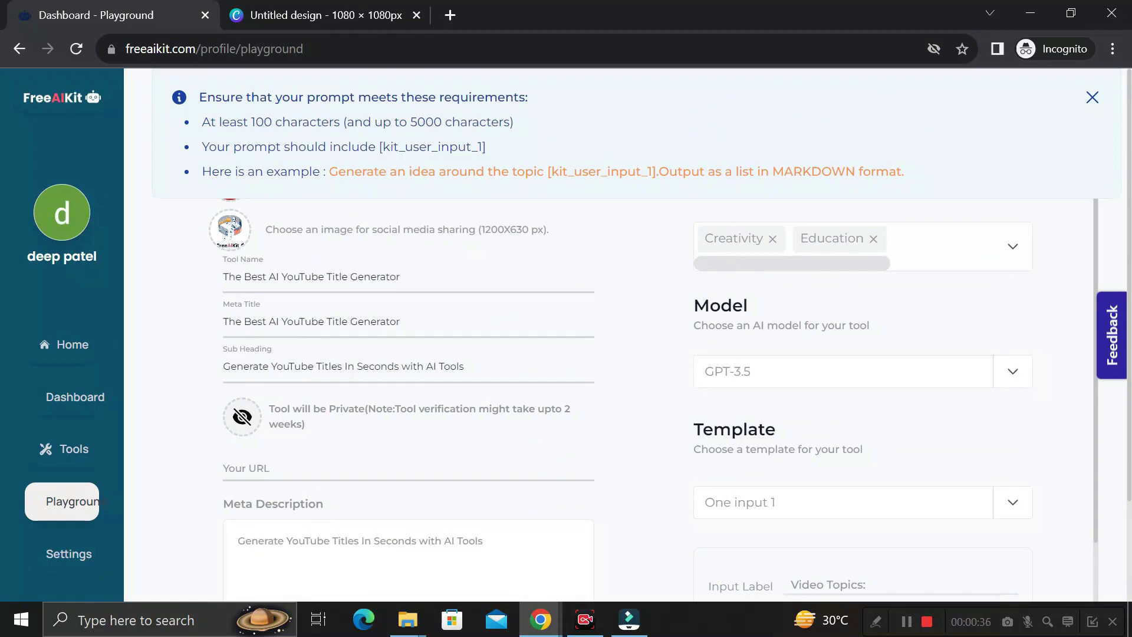
{"action": "left_click_drag", "start_coordinate": [201, 147], "coordinate": [532, 157]}
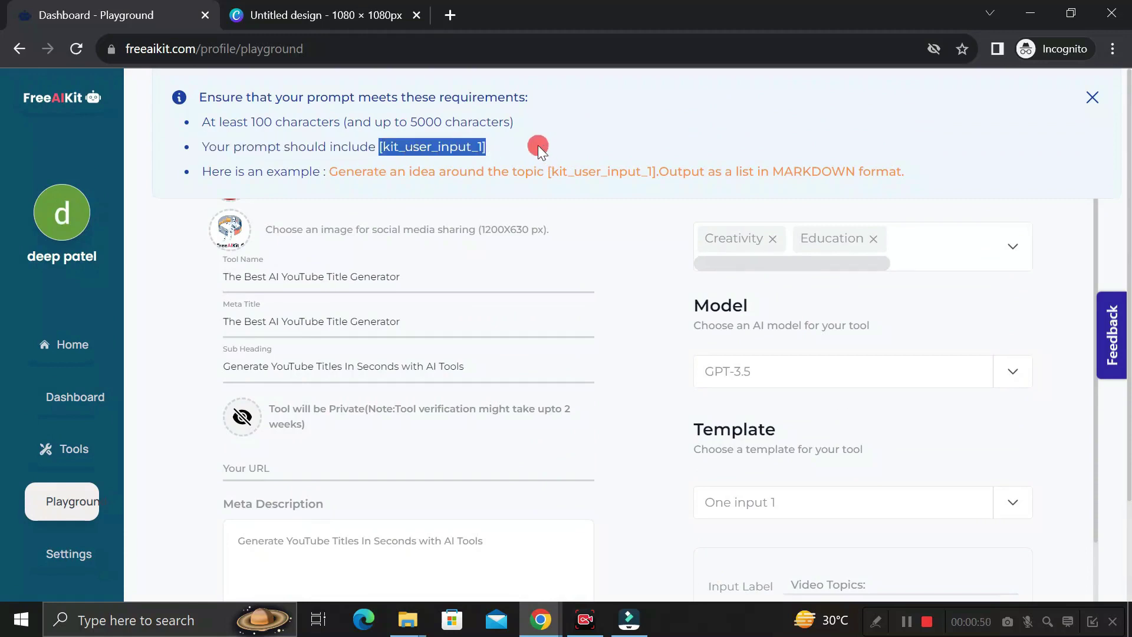
{"action": "left_click", "coordinate": [538, 149]}
{"action": "left_click_drag", "start_coordinate": [379, 147], "coordinate": [487, 151]}
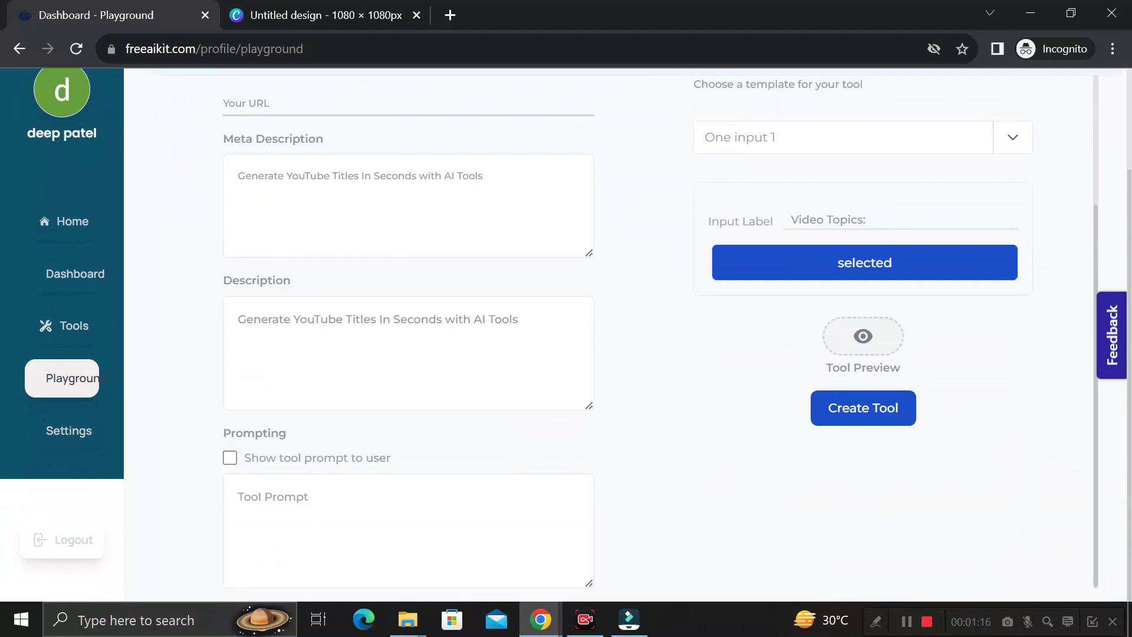
- Write the tool prompt "Generate 10 Catchy YouTube titles for a video about [kit_user_input_1]", copying the placeholder from the requirements
{"action": "left_click", "coordinate": [348, 496]}
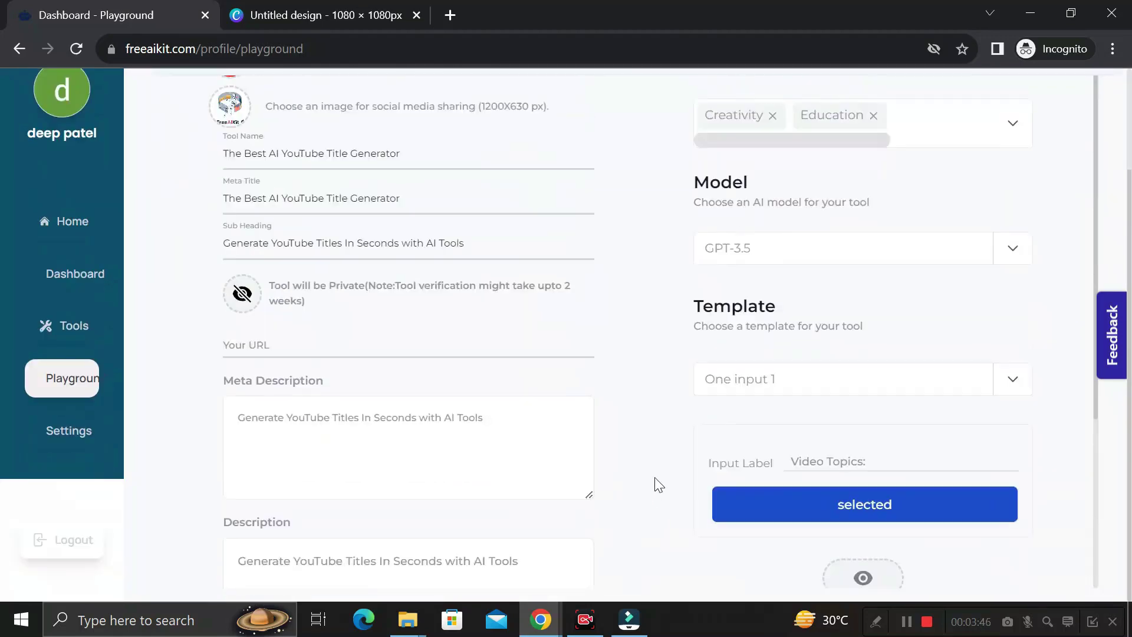
{"action": "scroll", "coordinate": [659, 484], "scroll_direction": "up", "scroll_amount": 2}
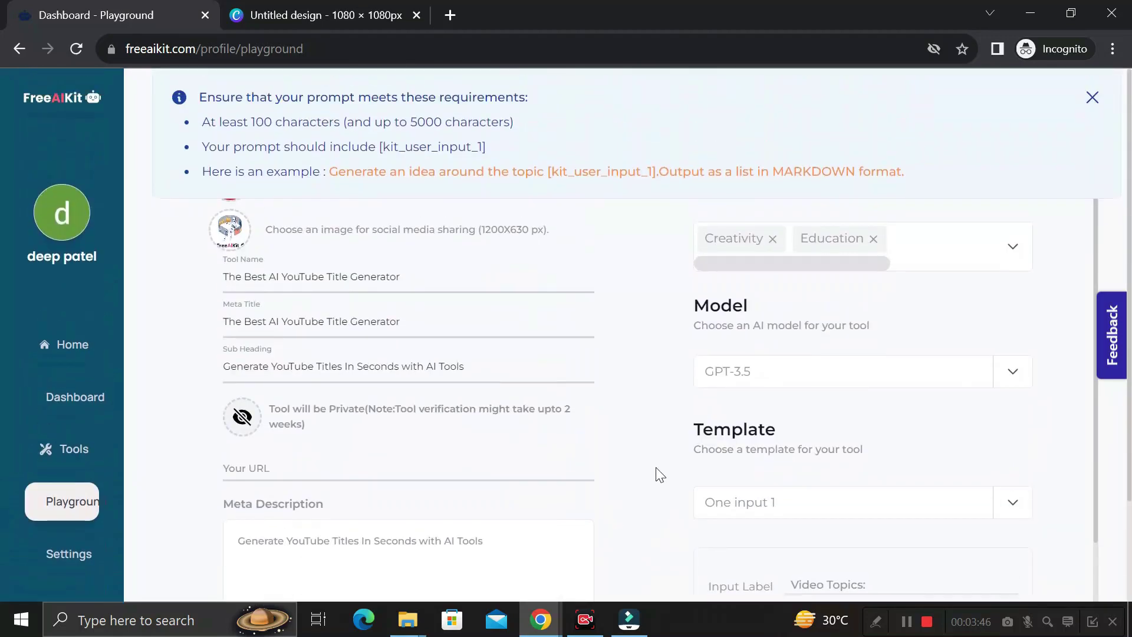
{"action": "left_click_drag", "start_coordinate": [379, 146], "coordinate": [485, 147]}
{"action": "key", "text": "ctrl+c"}
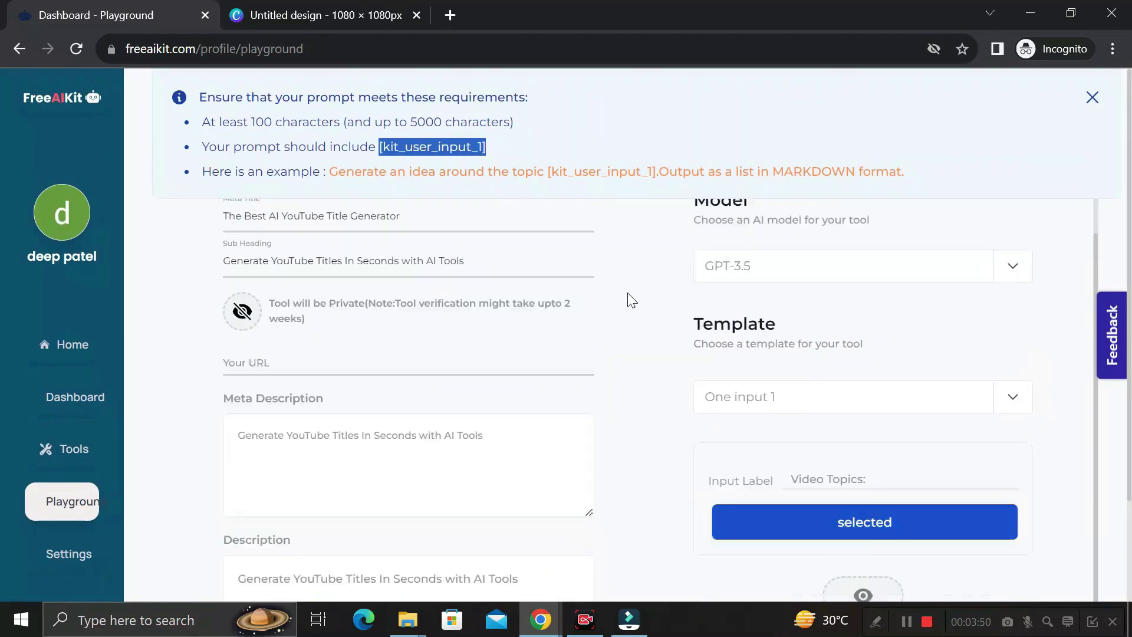
{"action": "scroll", "coordinate": [627, 299], "scroll_direction": "down", "scroll_amount": 6}
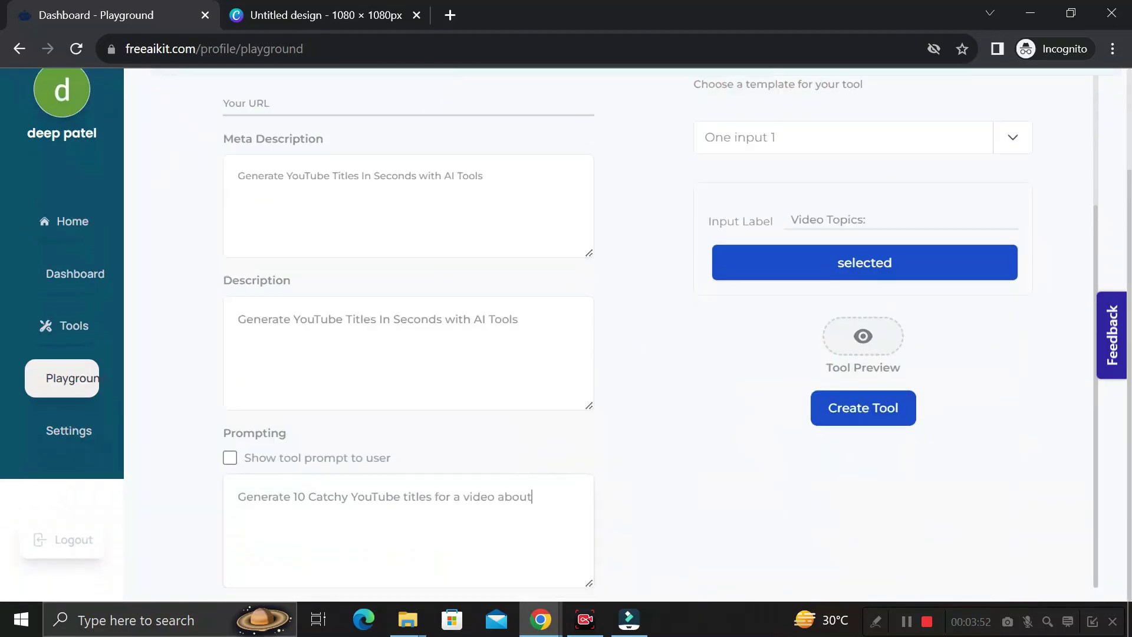
{"action": "key", "text": "ctrl+v"}
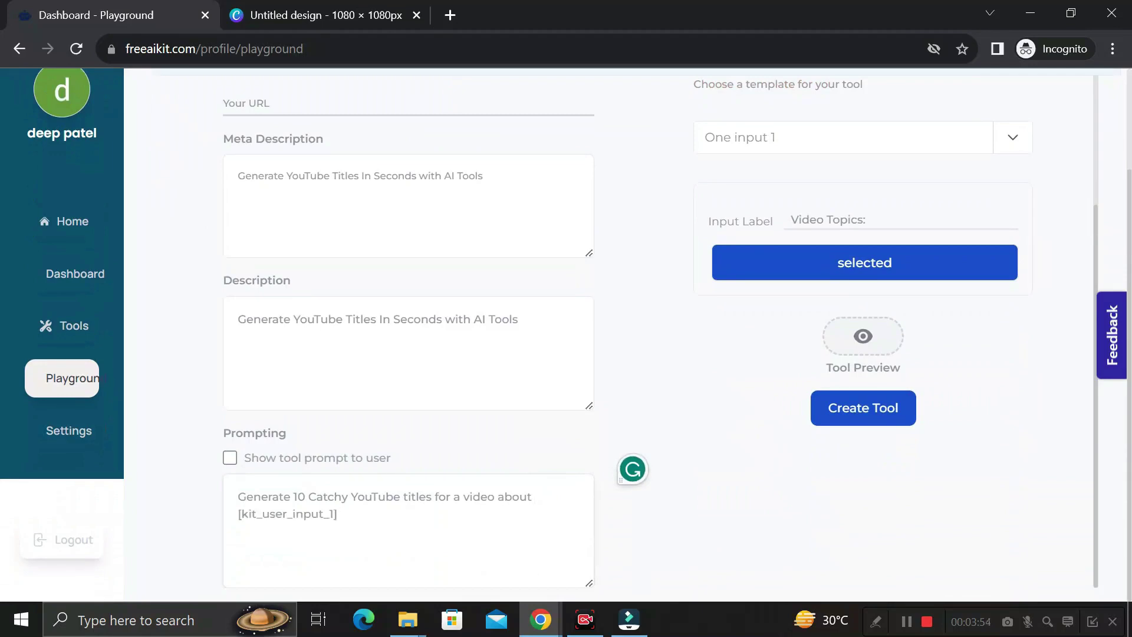
- Check the finished prompt text and submit the form to create the tool
{"action": "left_click_drag", "start_coordinate": [356, 513], "coordinate": [238, 497]}
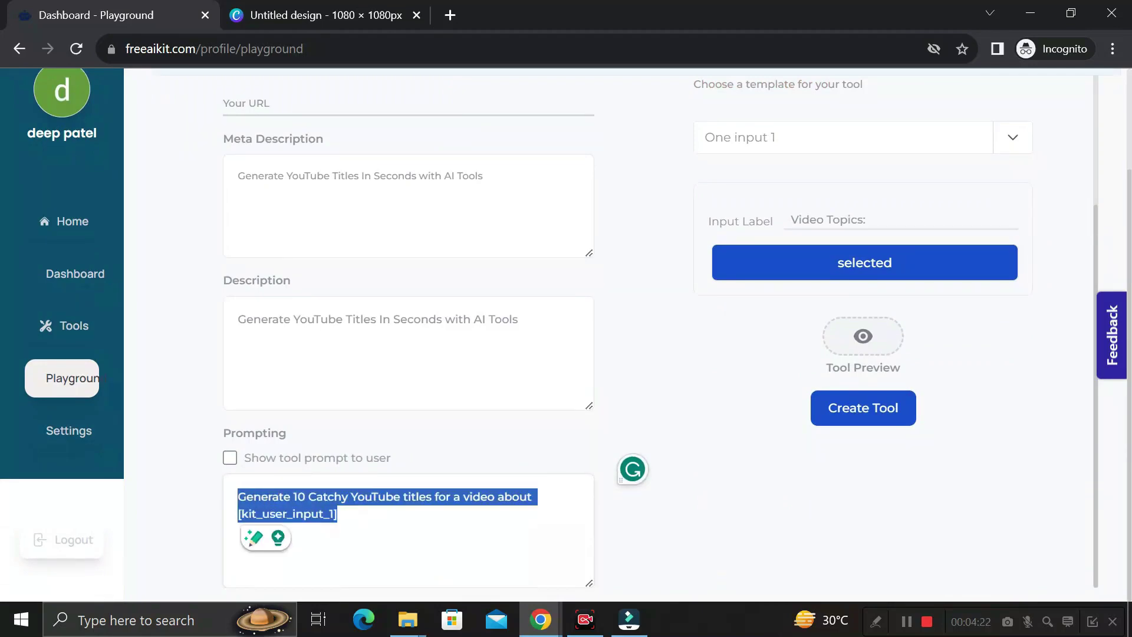
{"action": "left_click", "coordinate": [348, 516]}
{"action": "left_click_drag", "start_coordinate": [349, 515], "coordinate": [238, 497]}
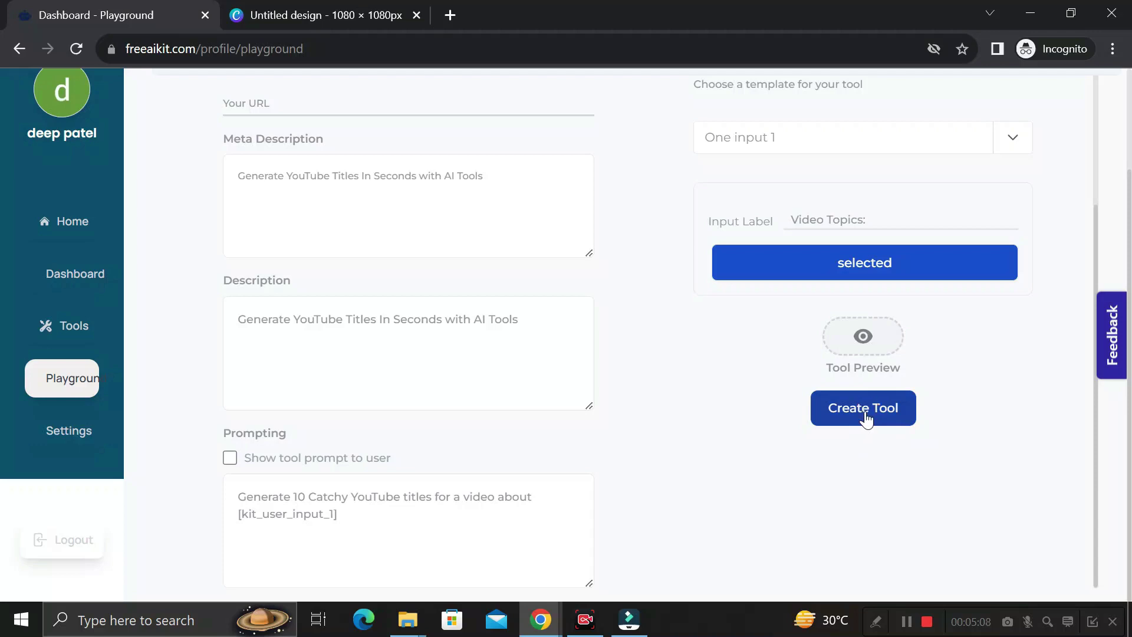
{"action": "left_click", "coordinate": [865, 417]}
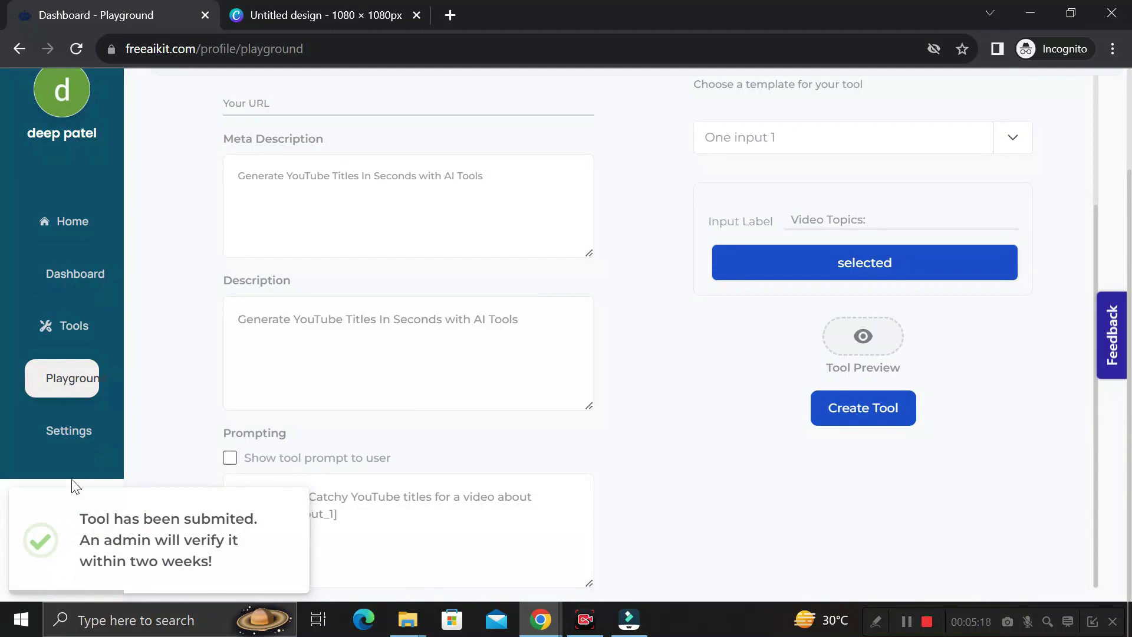
- Find the new title generator among the created tools, open it for editing and launch its live page
{"action": "left_click", "coordinate": [69, 327]}
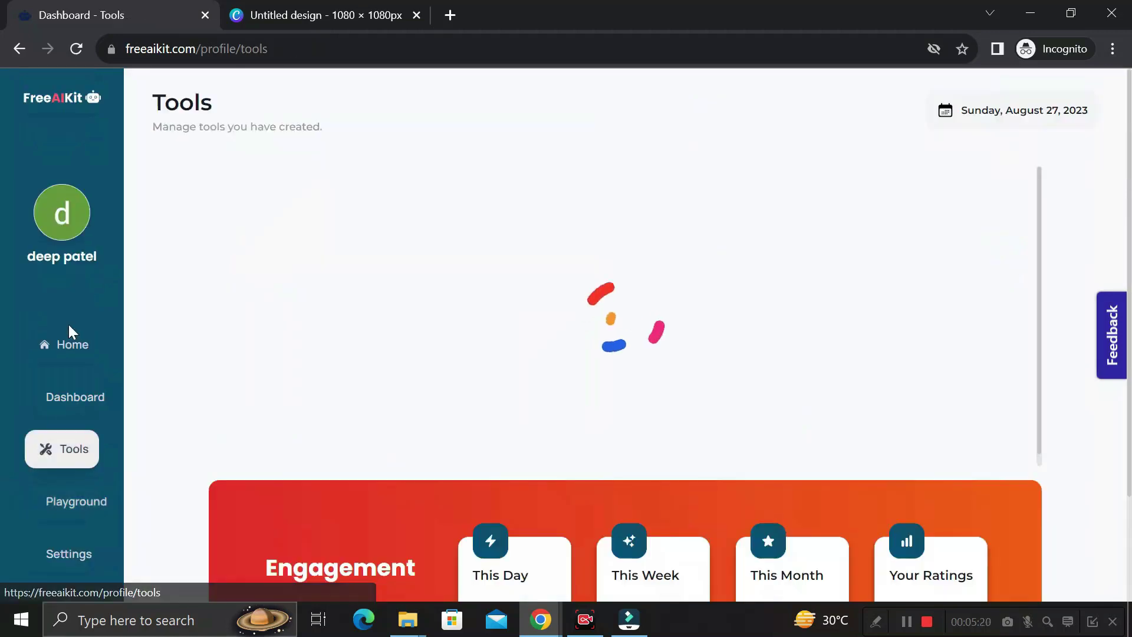
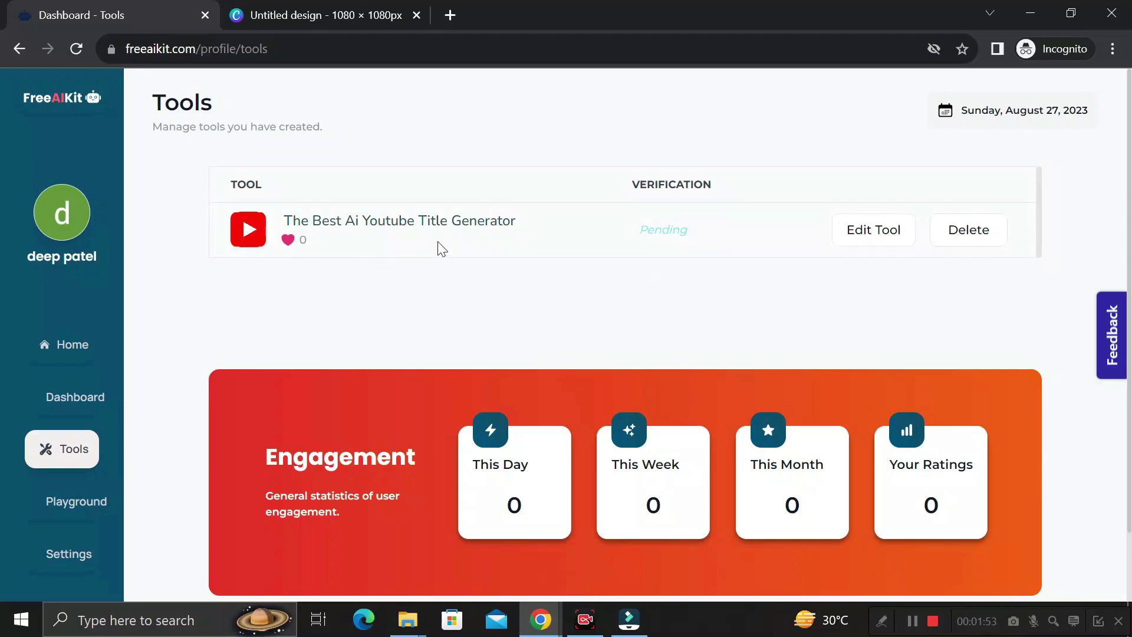
{"action": "left_click", "coordinate": [873, 233]}
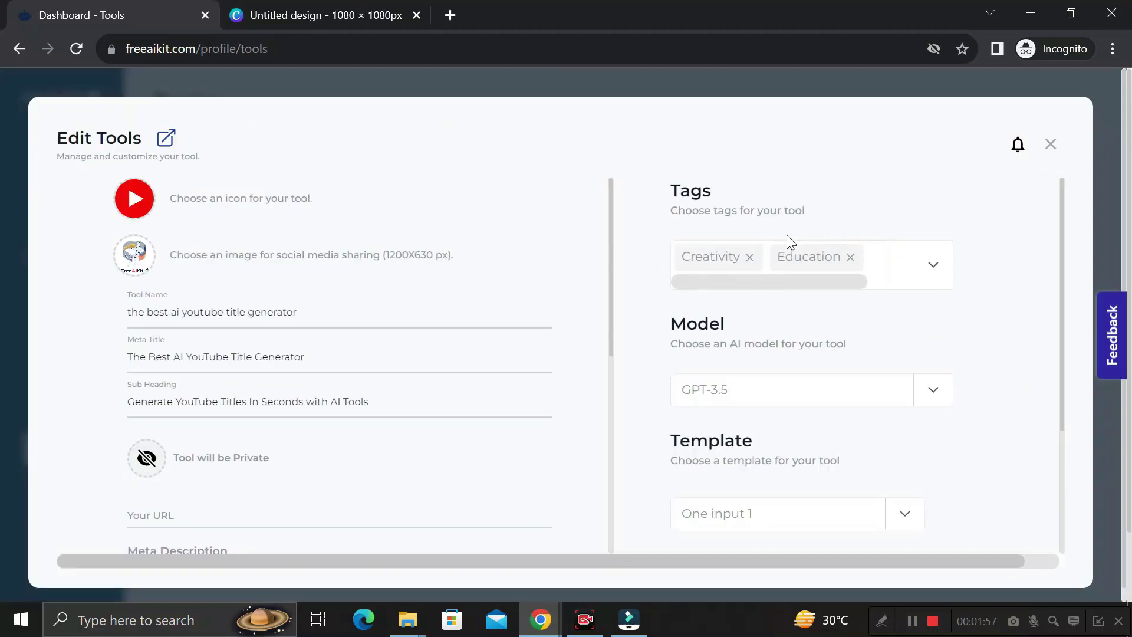
{"action": "left_click", "coordinate": [164, 141]}
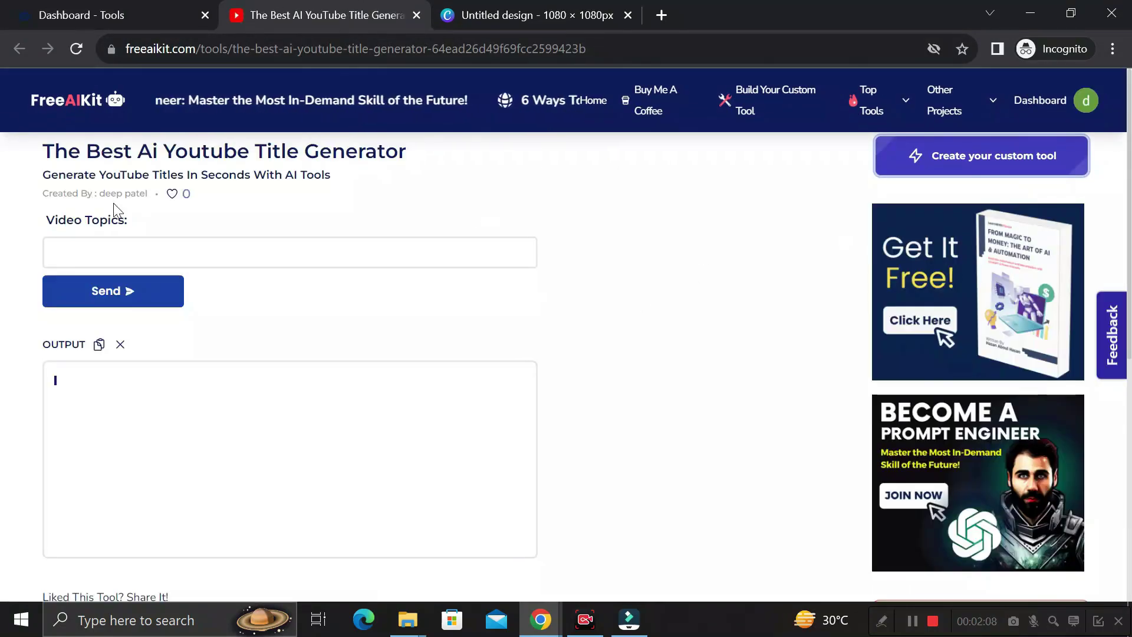
- Review the tool page's heading and the label of its topic input
{"action": "left_click_drag", "start_coordinate": [42, 152], "coordinate": [412, 151]}
{"action": "left_click", "coordinate": [146, 131]}
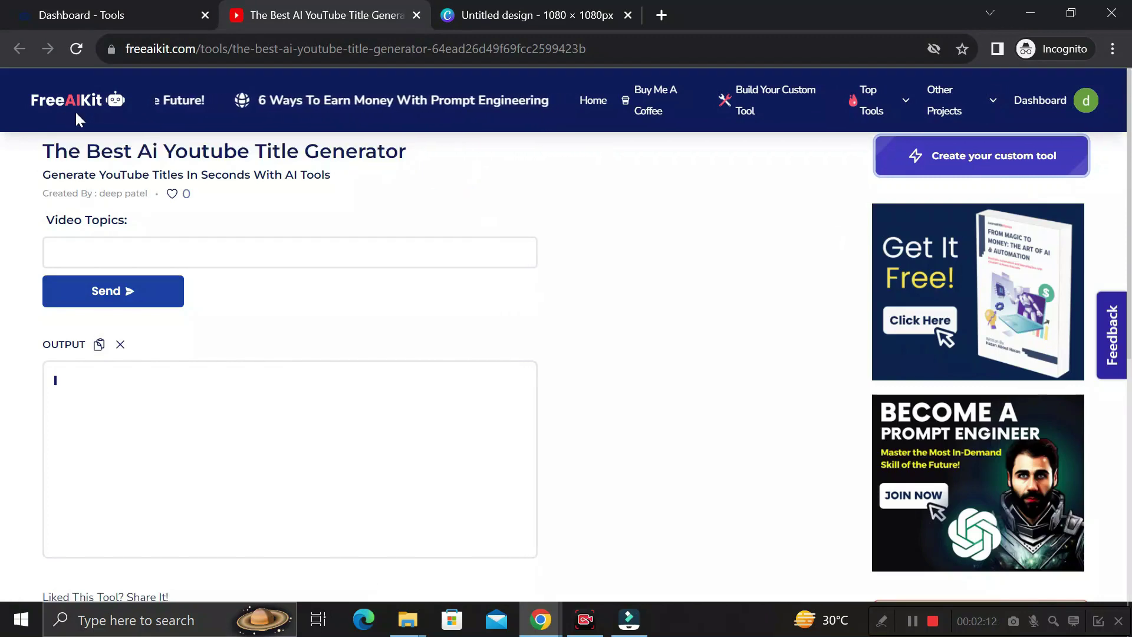
{"action": "left_click_drag", "start_coordinate": [43, 152], "coordinate": [454, 166]}
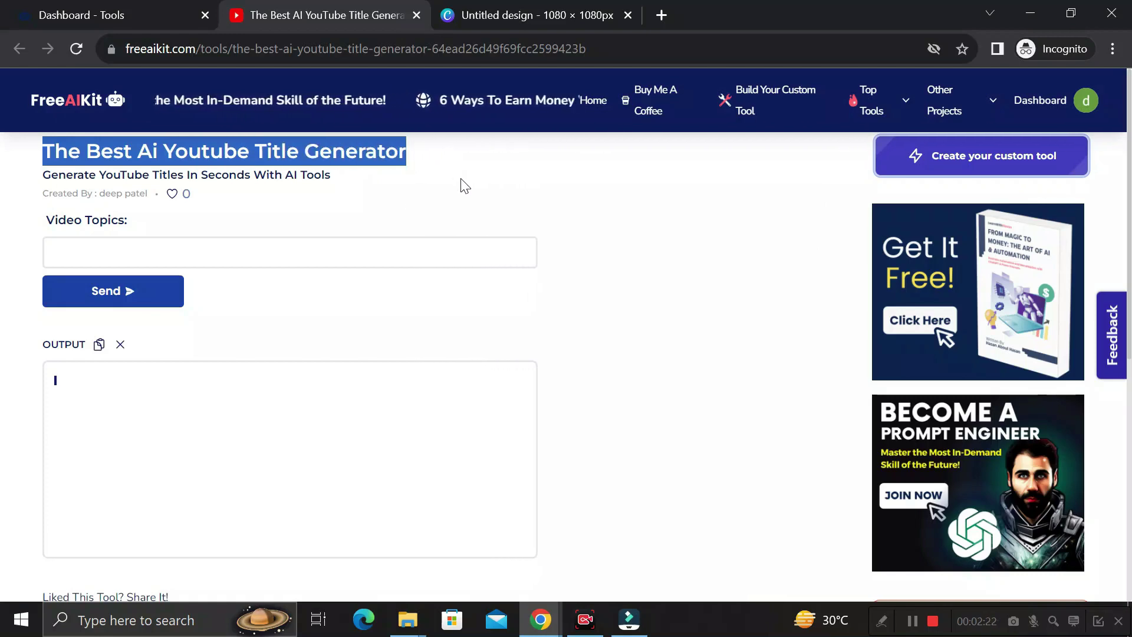
{"action": "left_click_drag", "start_coordinate": [46, 220], "coordinate": [132, 228]}
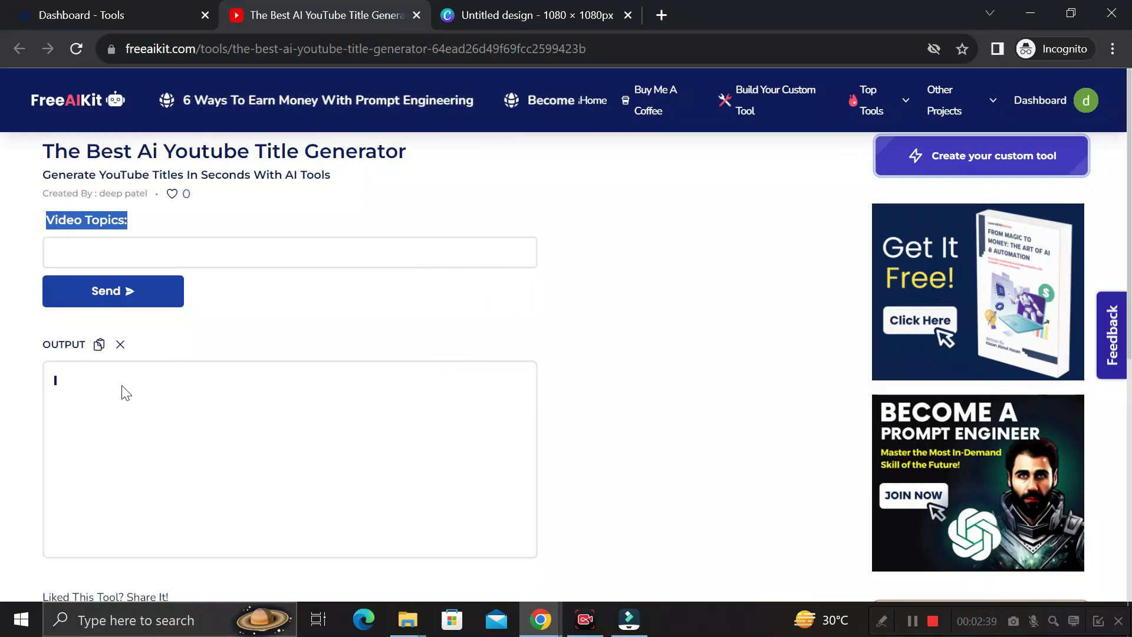
- Test the tool by generating titles for the video topic "How to learn excel"
{"action": "left_click", "coordinate": [50, 252]}
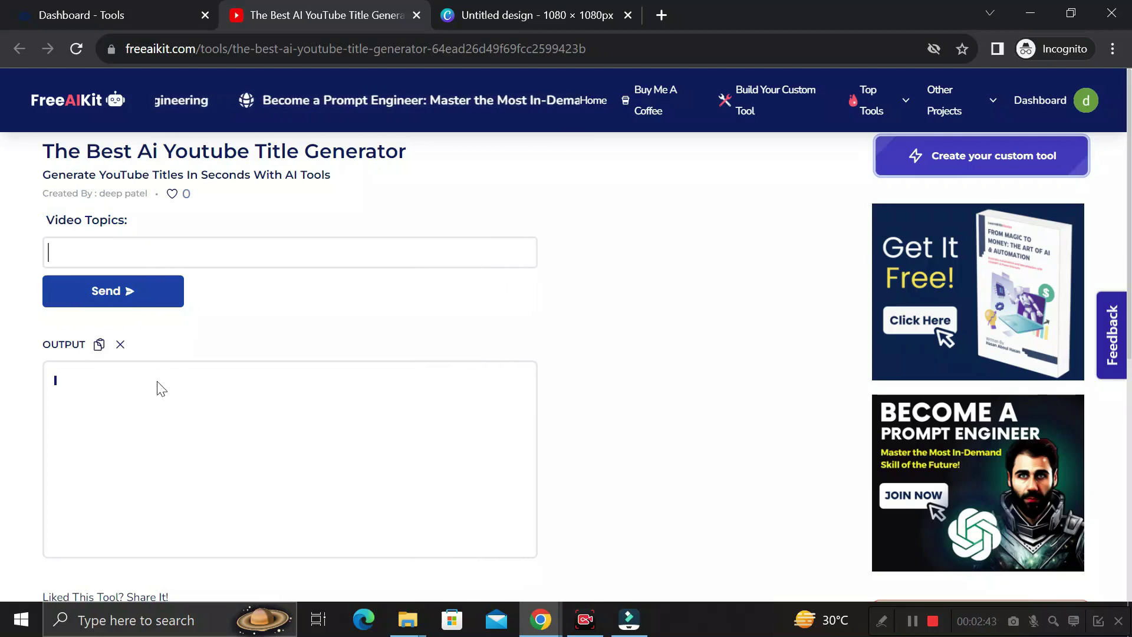
{"action": "key", "text": "Return"}
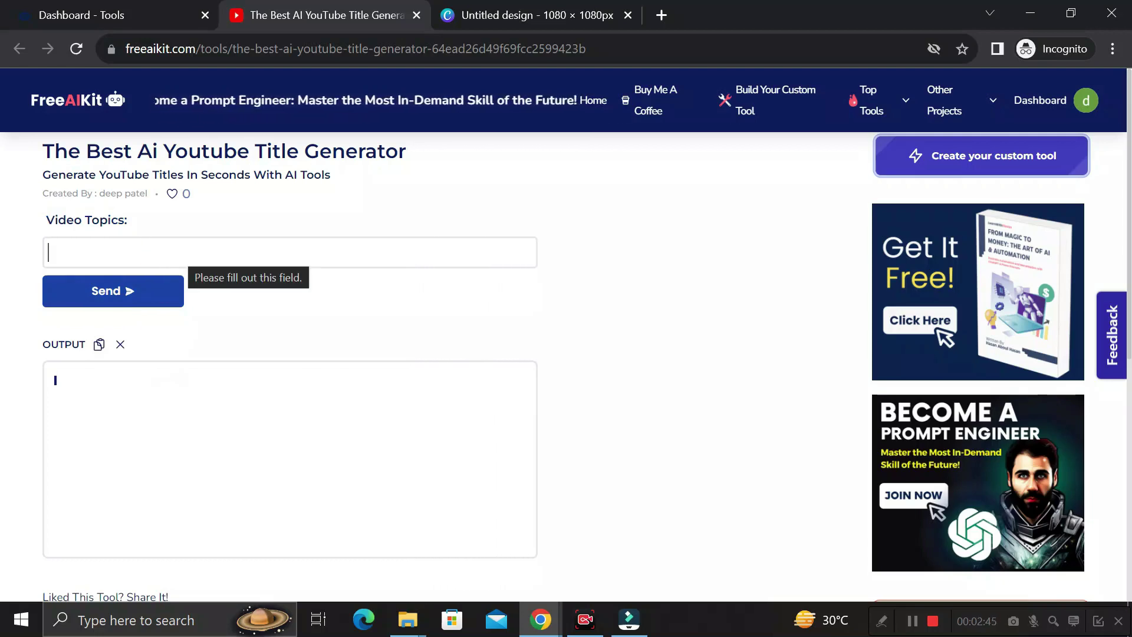
{"action": "type", "text": "H"}
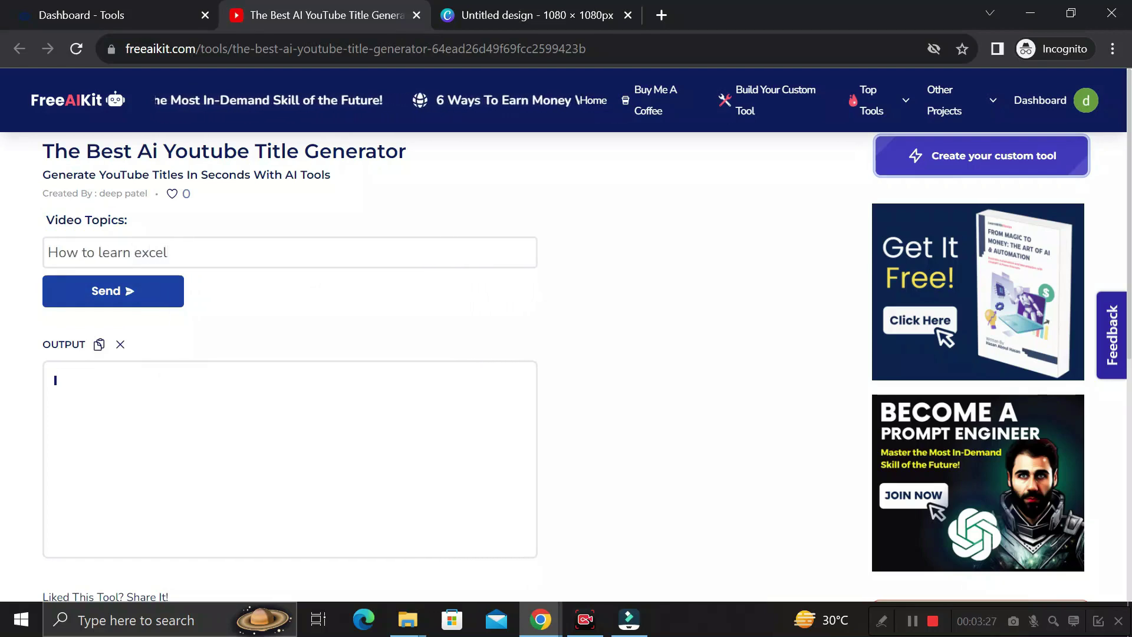
{"action": "type", "text": "ow to learn excel"}
{"action": "left_click", "coordinate": [111, 290]}
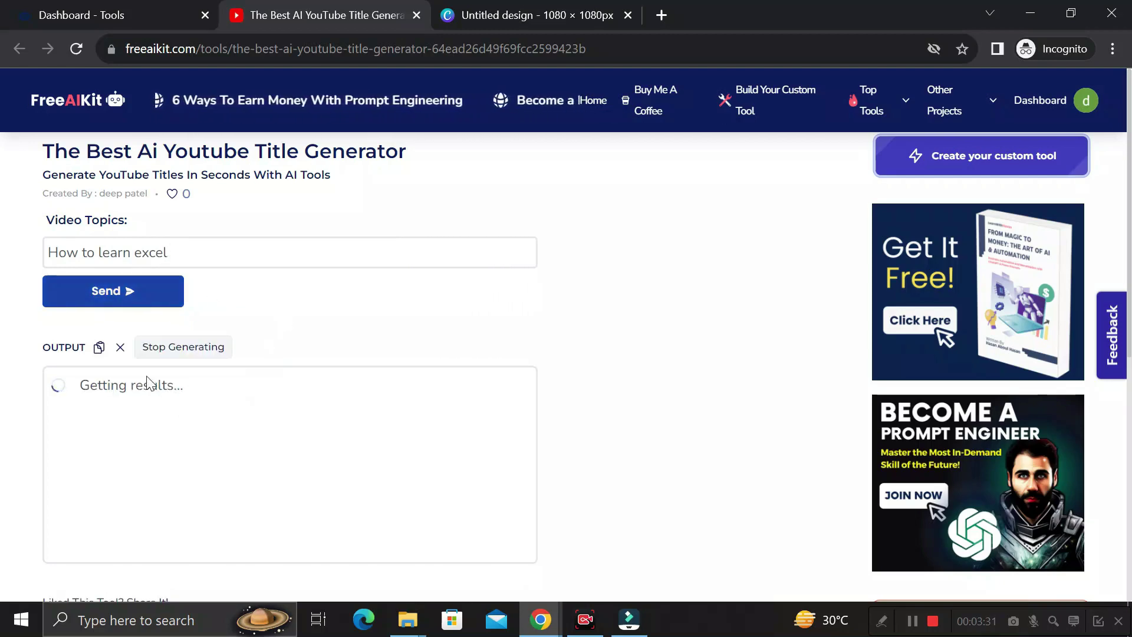
- Examine the list of generated YouTube titles against the entered video topic
{"action": "scroll", "coordinate": [187, 404], "scroll_direction": "down", "scroll_amount": 8}
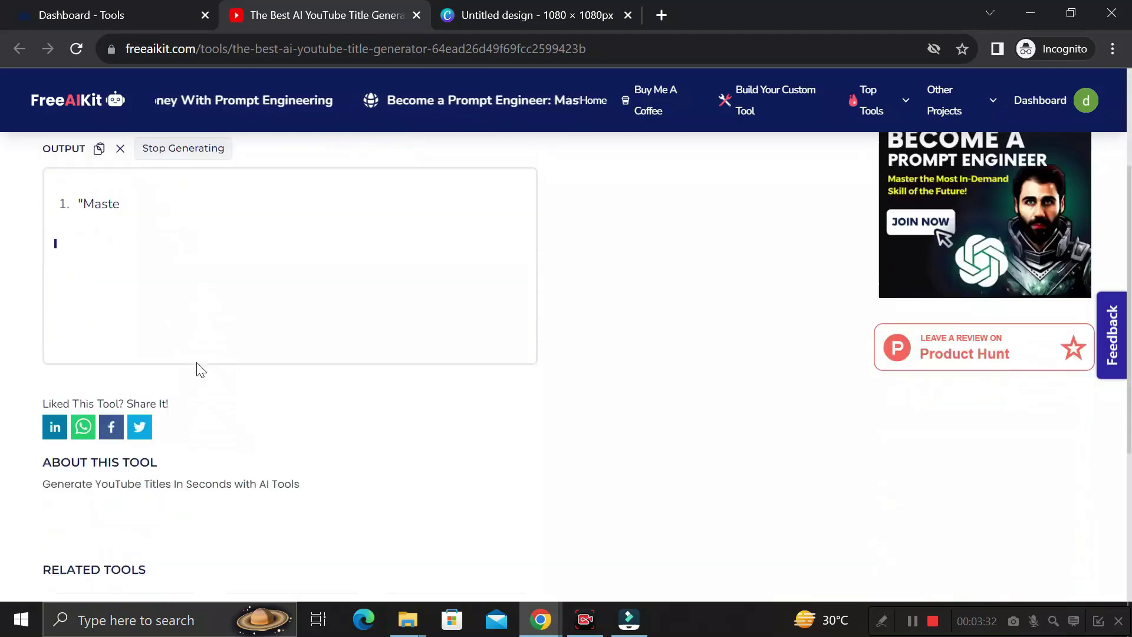
{"action": "scroll", "coordinate": [344, 167], "scroll_direction": "up", "scroll_amount": 4}
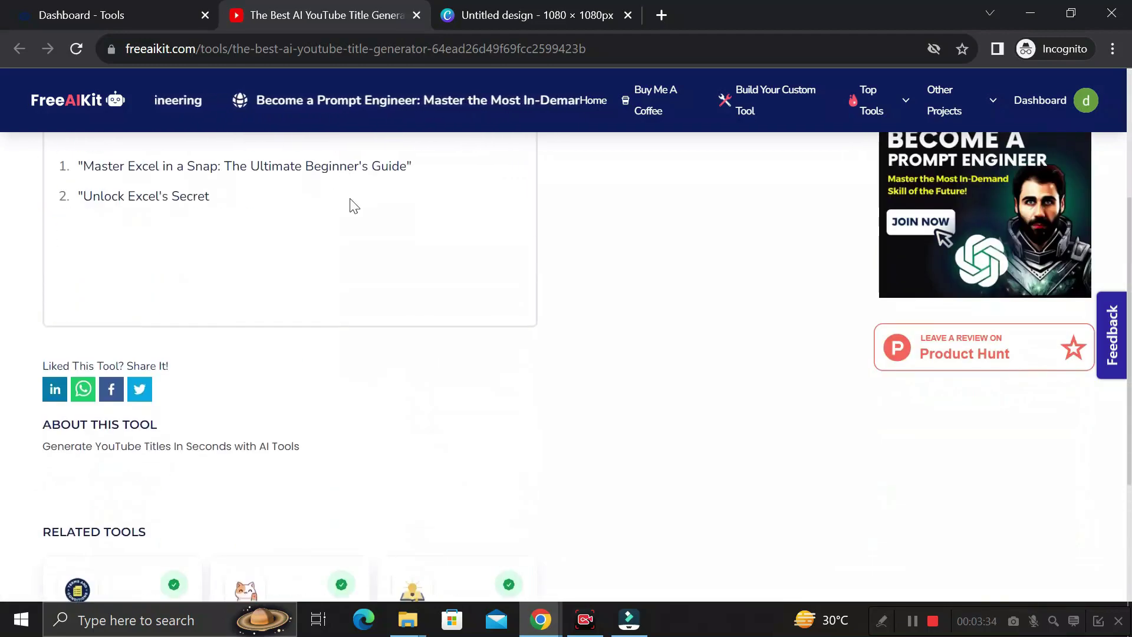
{"action": "scroll", "coordinate": [354, 203], "scroll_direction": "up", "scroll_amount": 3}
{"action": "scroll", "coordinate": [222, 217], "scroll_direction": "down", "scroll_amount": 3}
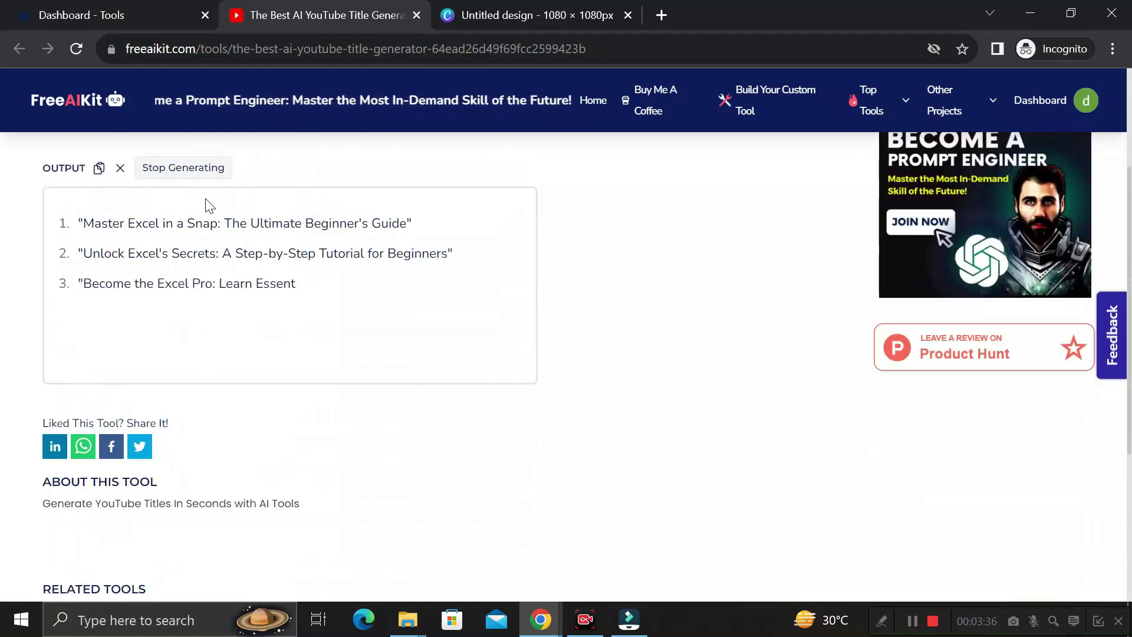
{"action": "scroll", "coordinate": [210, 207], "scroll_direction": "up", "scroll_amount": 1}
{"action": "scroll", "coordinate": [147, 327], "scroll_direction": "down", "scroll_amount": 3}
{"action": "scroll", "coordinate": [227, 277], "scroll_direction": "down", "scroll_amount": 4}
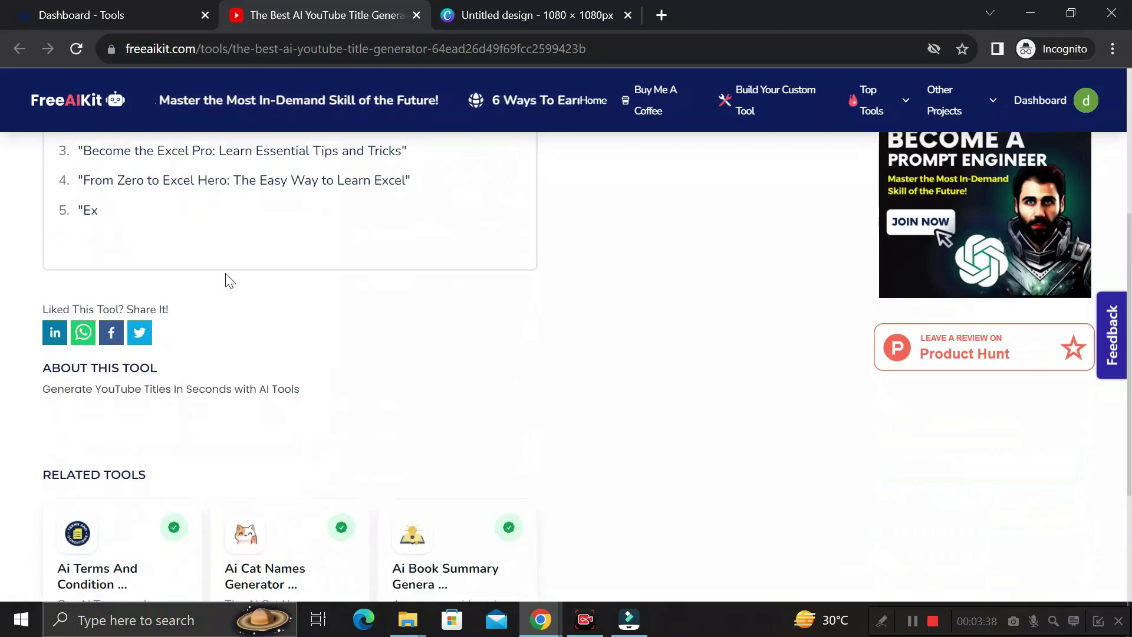
{"action": "scroll", "coordinate": [224, 273], "scroll_direction": "up", "scroll_amount": 5}
{"action": "scroll", "coordinate": [505, 207], "scroll_direction": "down", "scroll_amount": 5}
{"action": "scroll", "coordinate": [607, 210], "scroll_direction": "up", "scroll_amount": 1}
{"action": "scroll", "coordinate": [608, 210], "scroll_direction": "up", "scroll_amount": 4}
{"action": "scroll", "coordinate": [607, 212], "scroll_direction": "down", "scroll_amount": 5}
{"action": "scroll", "coordinate": [607, 212], "scroll_direction": "up", "scroll_amount": 1}
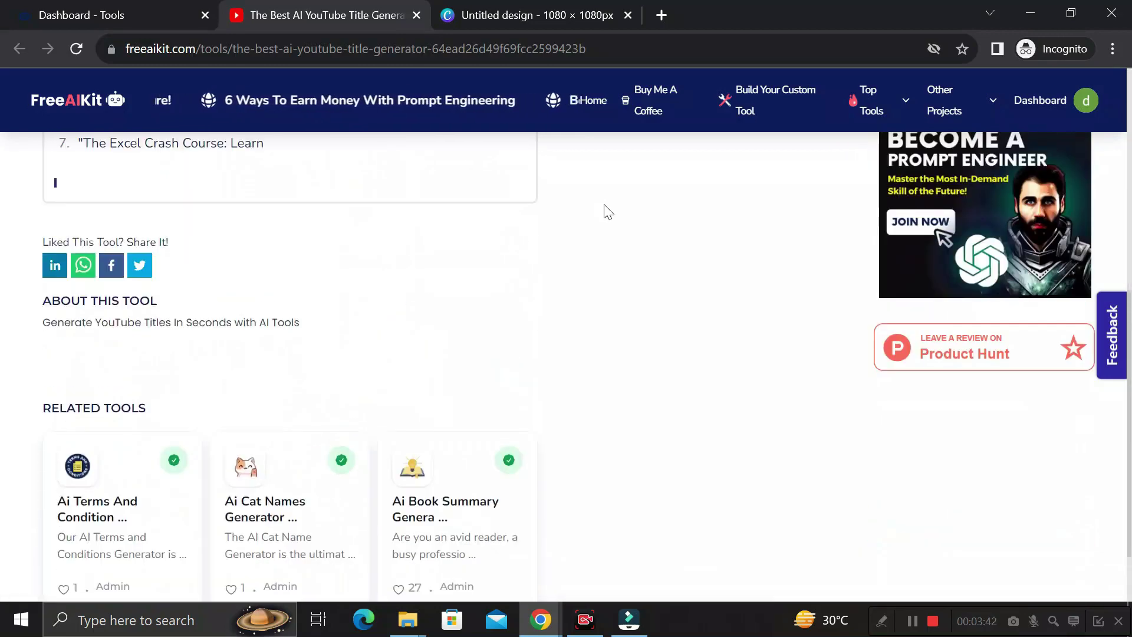
{"action": "scroll", "coordinate": [602, 258], "scroll_direction": "up", "scroll_amount": 4}
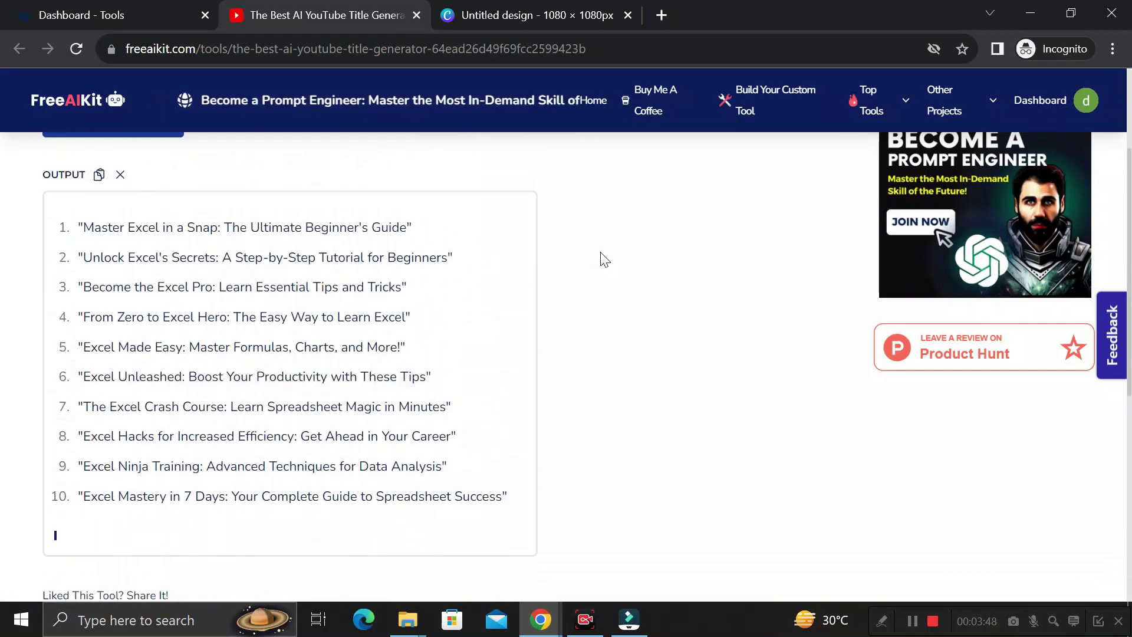
{"action": "scroll", "coordinate": [77, 225], "scroll_direction": "up", "scroll_amount": 1}
{"action": "left_click_drag", "start_coordinate": [61, 306], "coordinate": [513, 579]}
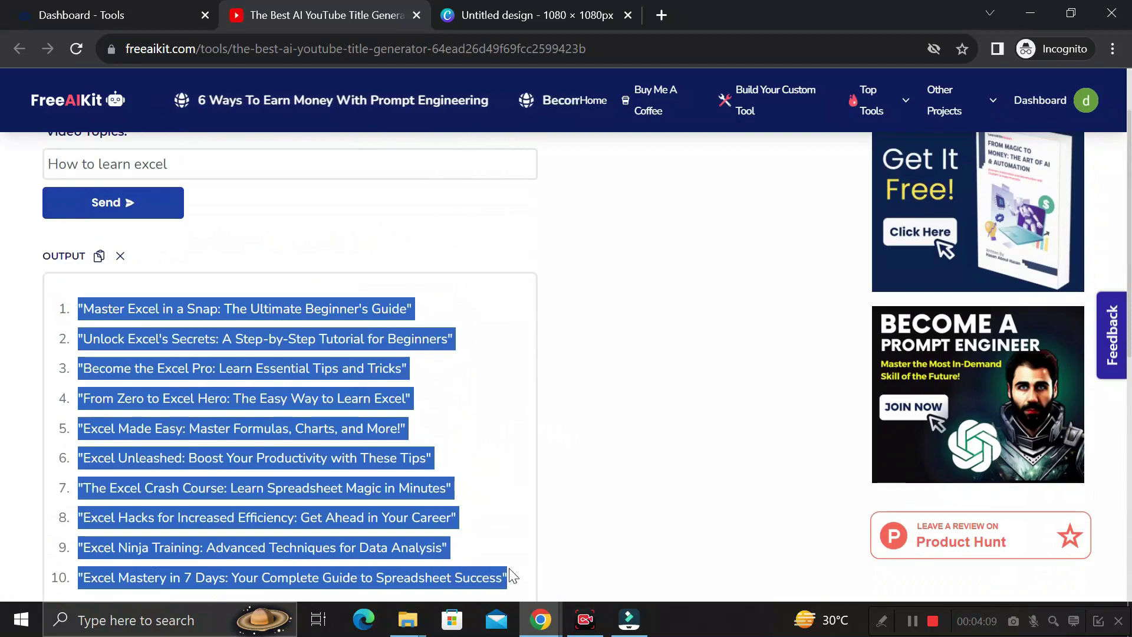
{"action": "scroll", "coordinate": [489, 458], "scroll_direction": "up", "scroll_amount": 1}
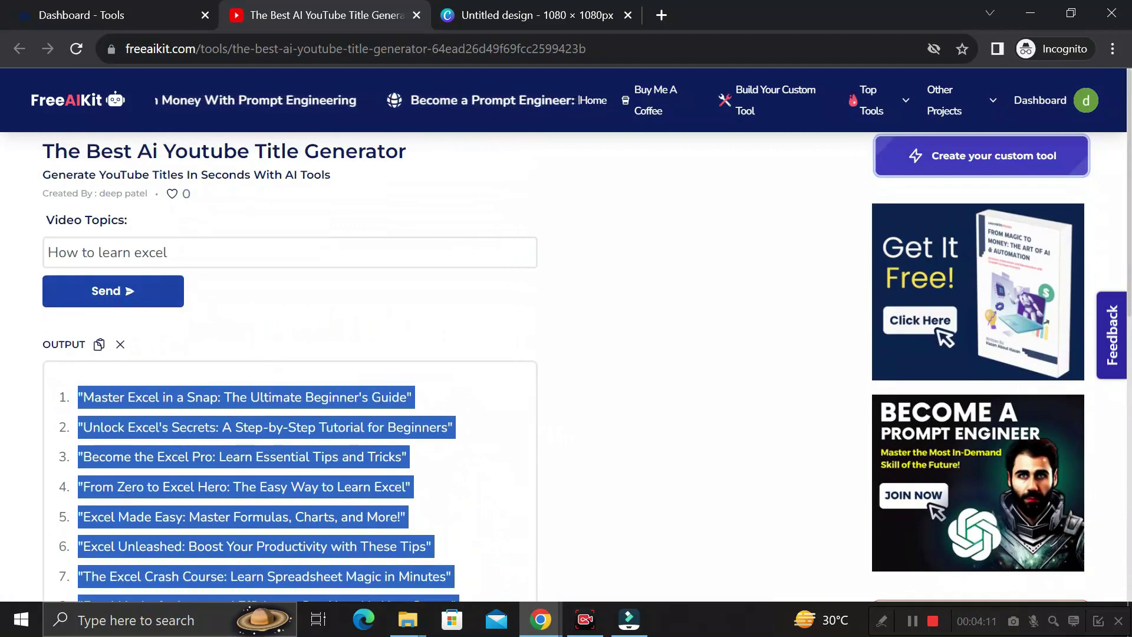
{"action": "left_click_drag", "start_coordinate": [167, 253], "coordinate": [47, 252]}
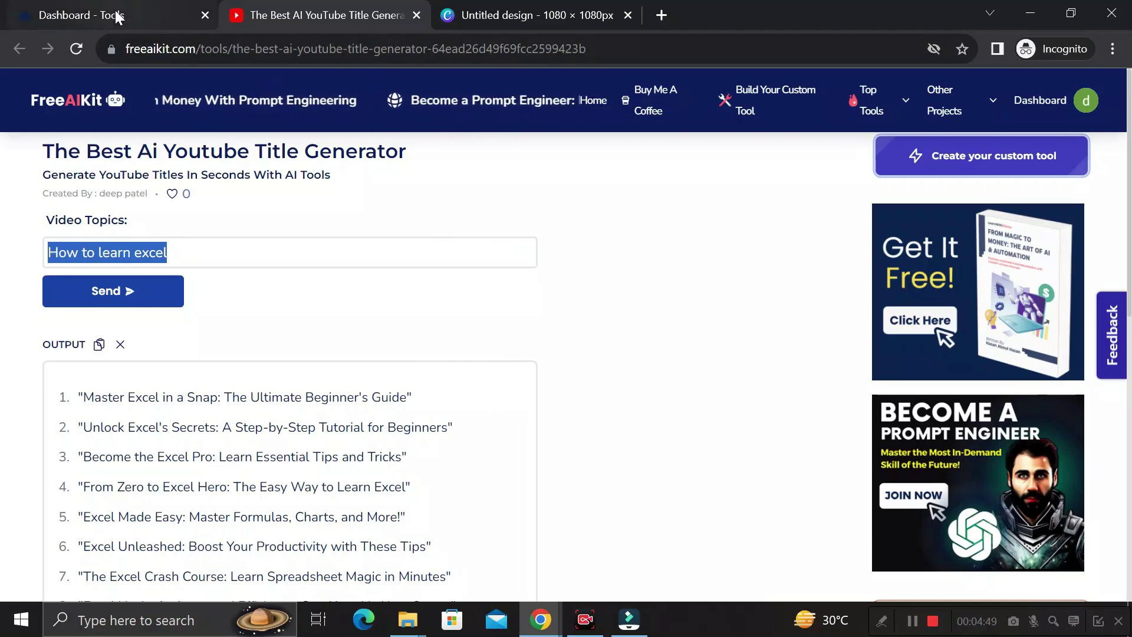
- Return to the dashboard, close the tool's edit form and check the tool's verification status
{"action": "left_click", "coordinate": [118, 17]}
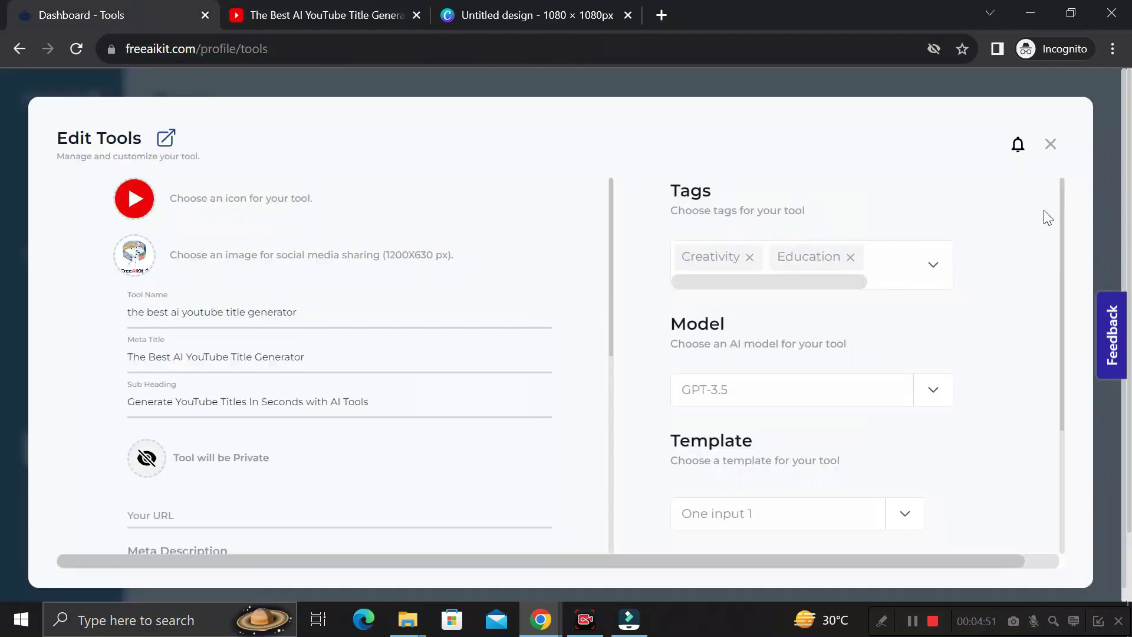
{"action": "left_click", "coordinate": [1050, 144]}
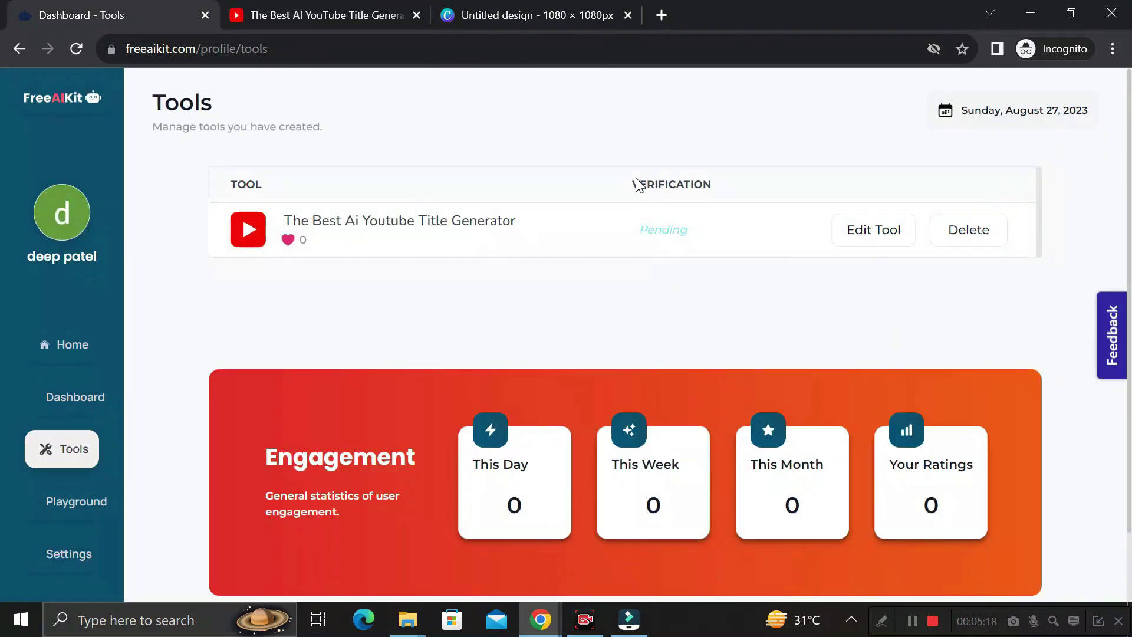
{"action": "left_click_drag", "start_coordinate": [629, 180], "coordinate": [717, 188]}
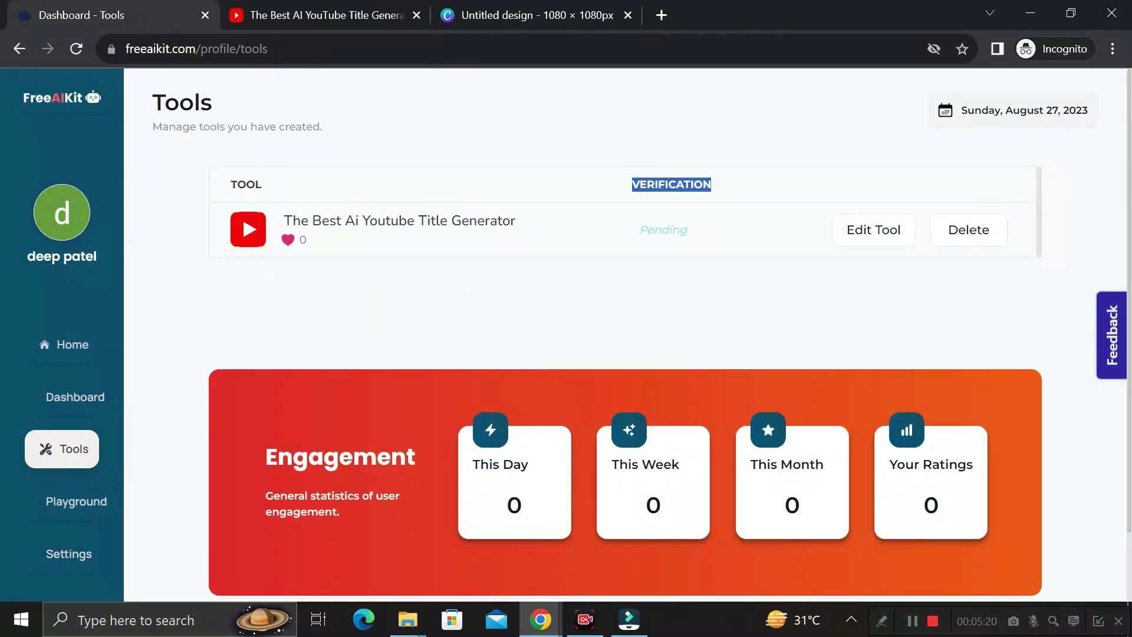
{"action": "left_click_drag", "start_coordinate": [636, 231], "coordinate": [682, 246]}
{"action": "left_click", "coordinate": [678, 271]}
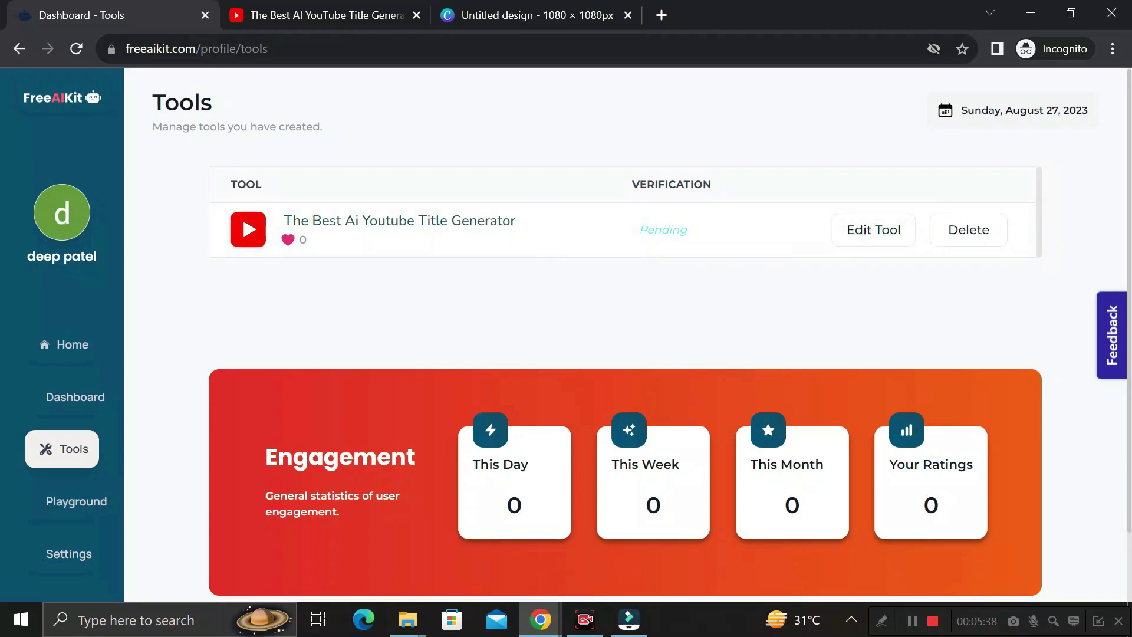
- Reopen the title generator for editing and switch its visibility from private to public
{"action": "left_click", "coordinate": [870, 230]}
{"action": "scroll", "coordinate": [142, 380], "scroll_direction": "down", "scroll_amount": 2}
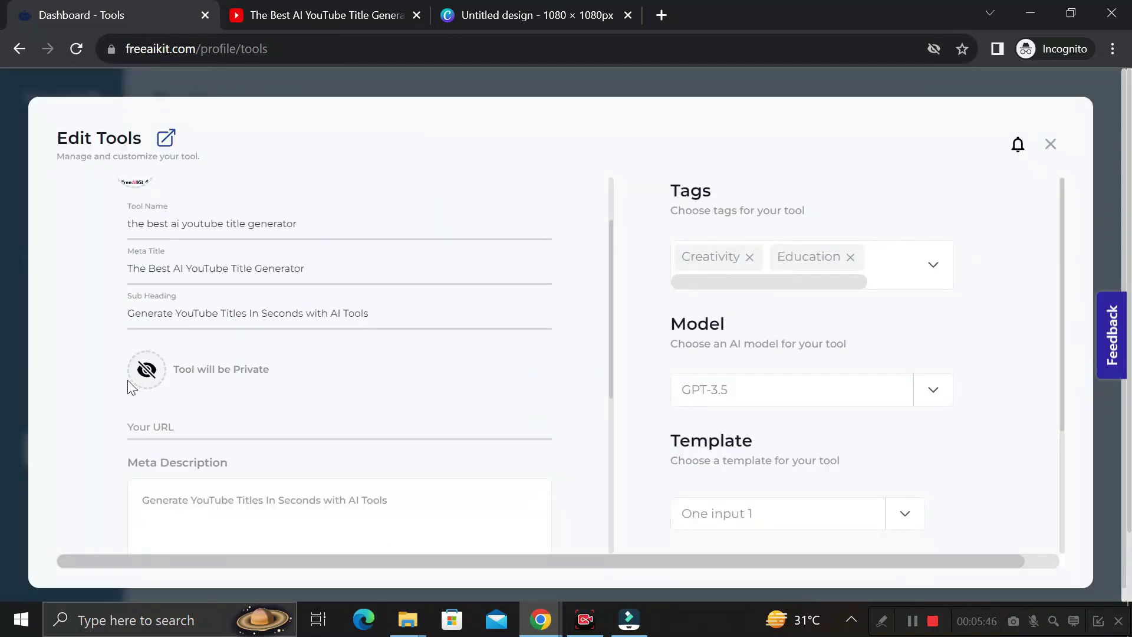
{"action": "left_click", "coordinate": [145, 369]}
- Inspect the empty custom URL field offered for the public tool, without entering a link
{"action": "scroll", "coordinate": [149, 371], "scroll_direction": "down", "scroll_amount": 2}
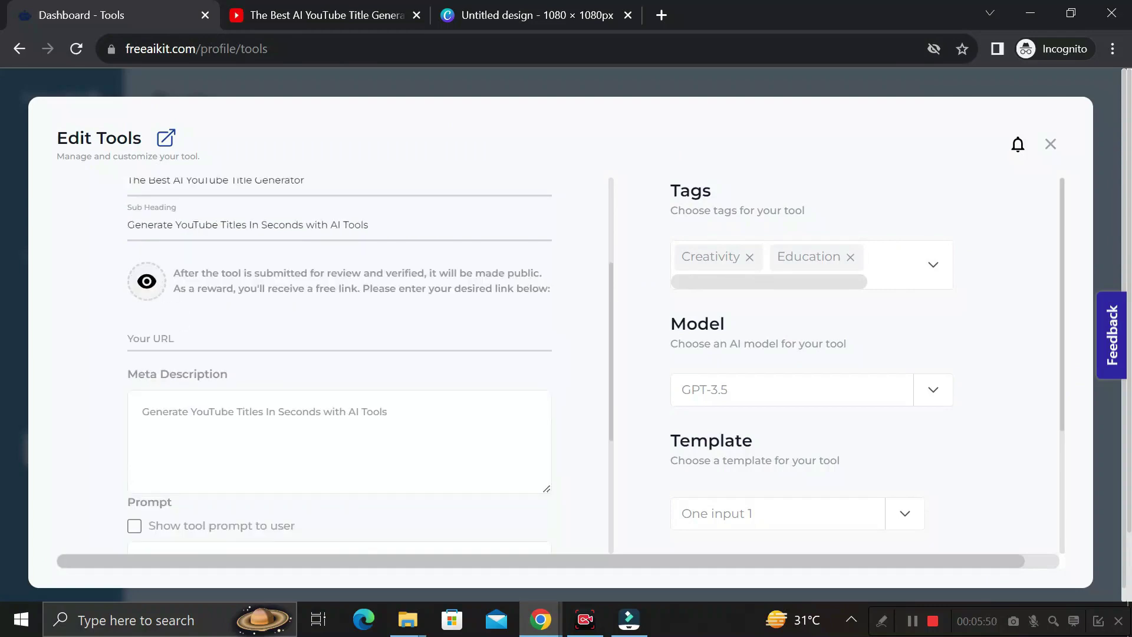
{"action": "left_click", "coordinate": [177, 337]}
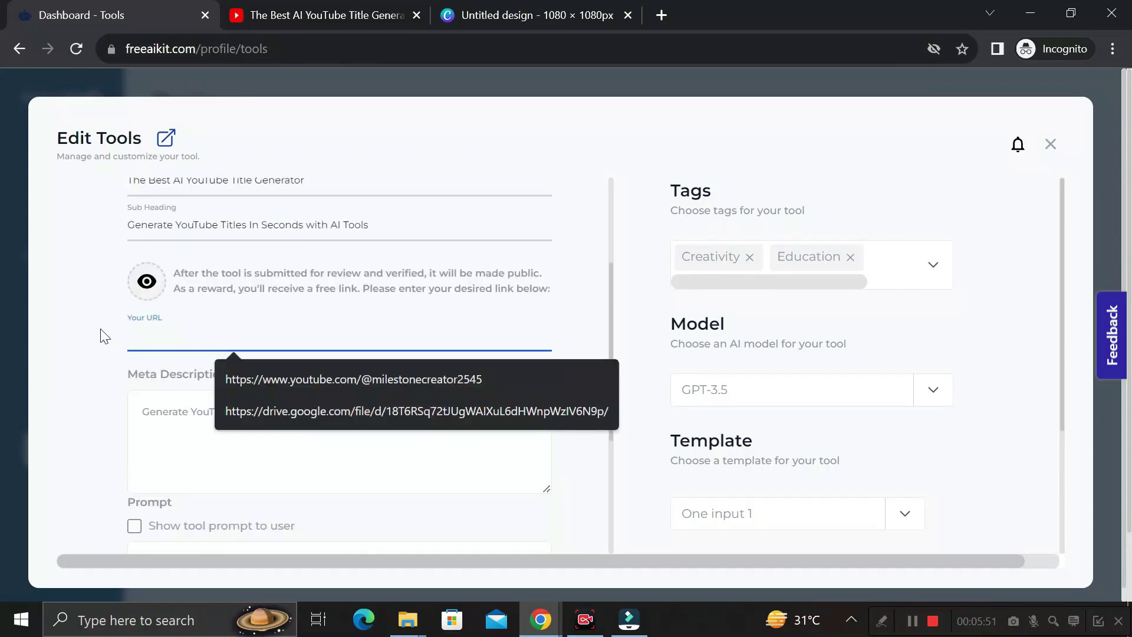
{"action": "left_click", "coordinate": [104, 336]}
{"action": "left_click", "coordinate": [177, 336]}
{"action": "left_click", "coordinate": [112, 334]}
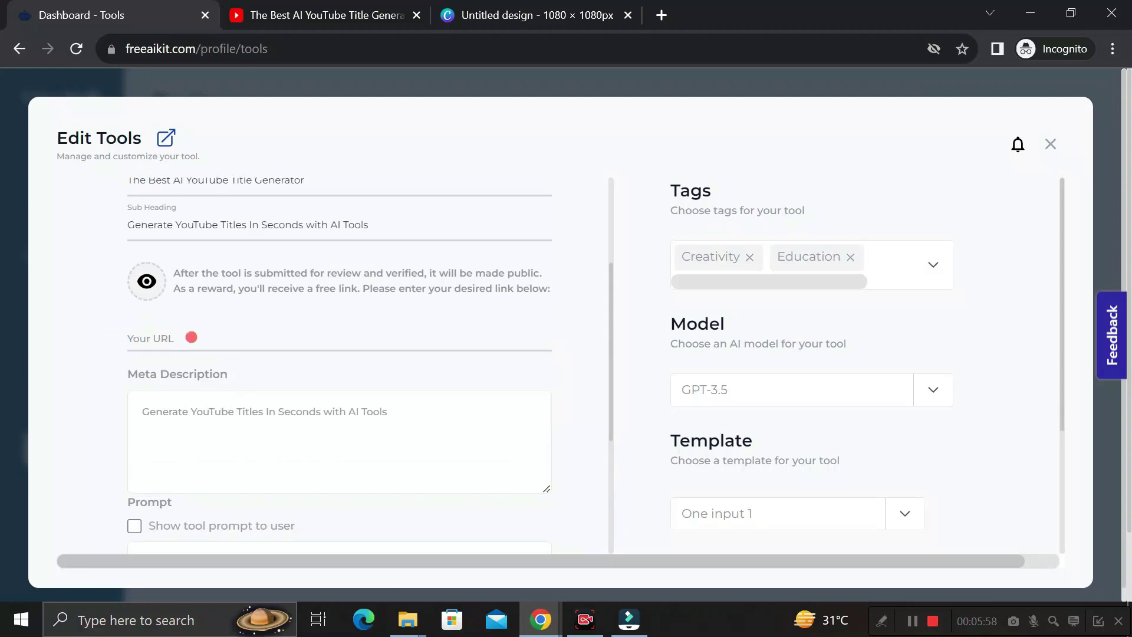
{"action": "left_click", "coordinate": [191, 337]}
{"action": "left_click", "coordinate": [104, 328]}
{"action": "scroll", "coordinate": [104, 327], "scroll_direction": "up", "scroll_amount": 3}
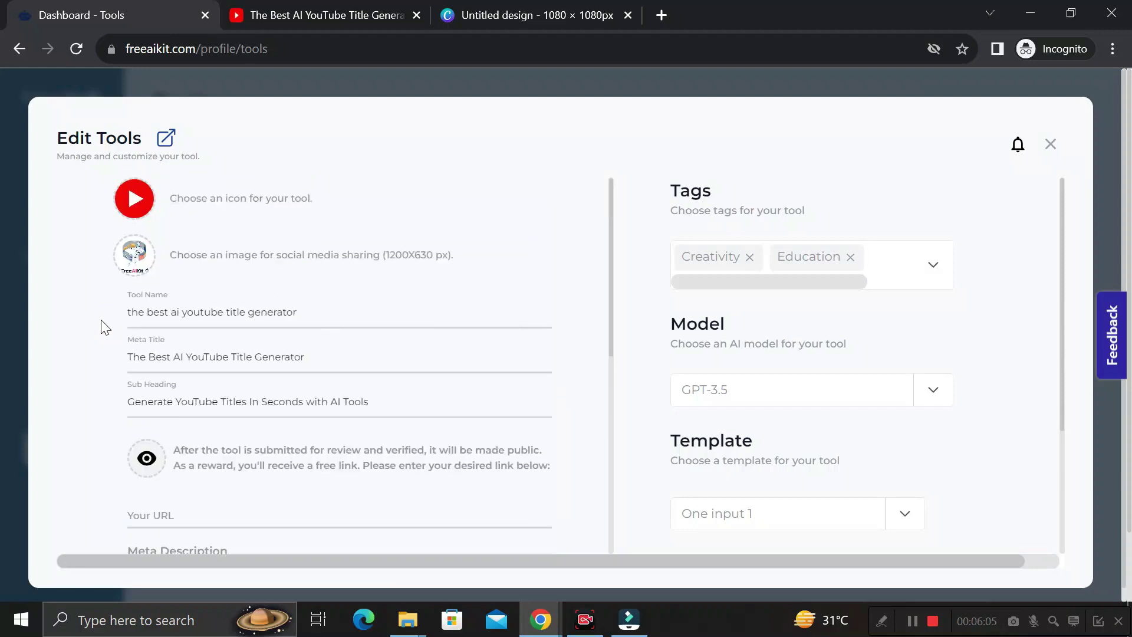